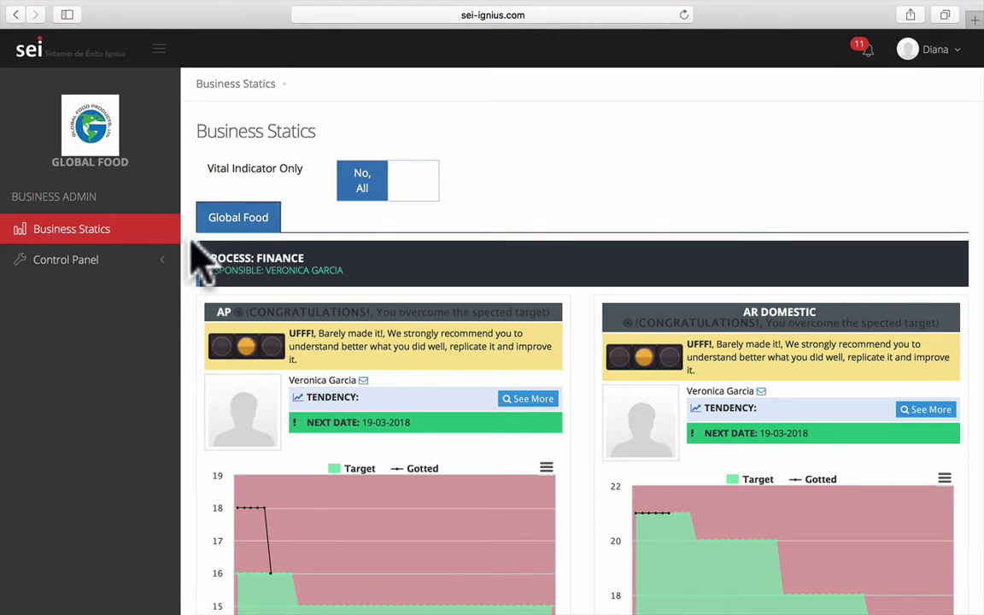
Review the process charts for Global Food in Business Statics.
scroll(195, 261, down, 10)
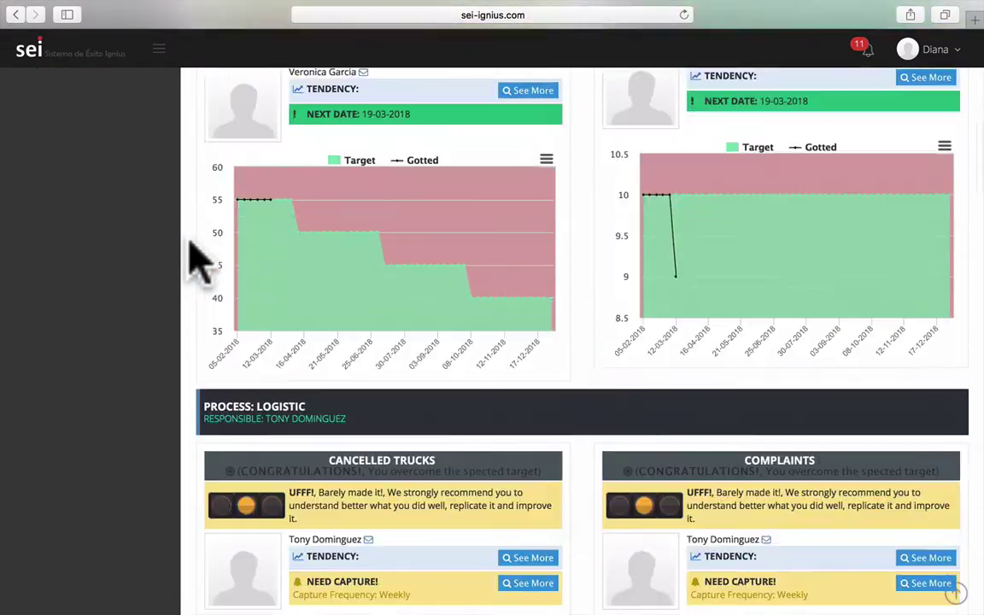
scroll(194, 260, down, 5)
scroll(195, 260, up, 15)
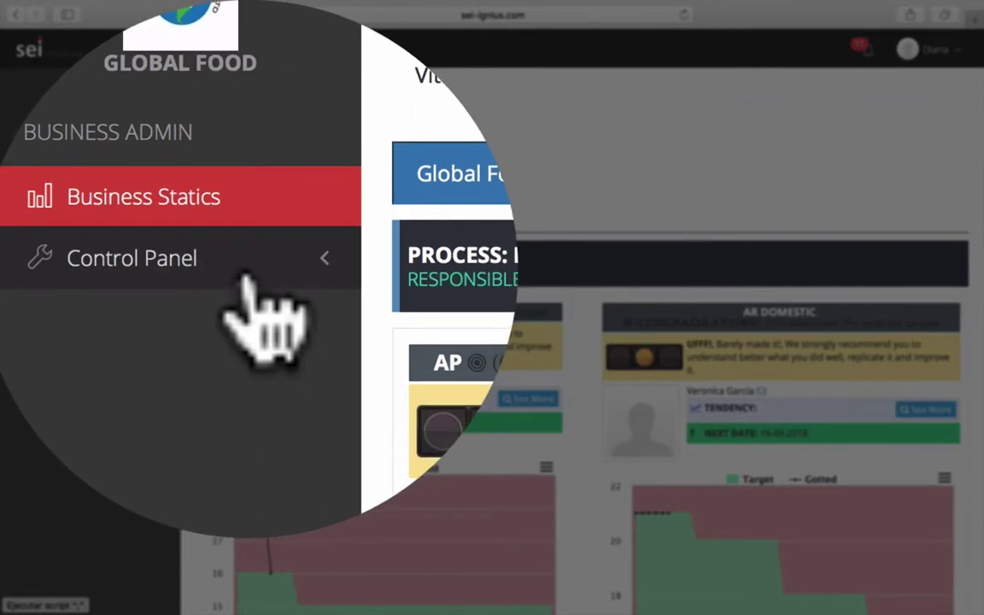
View the blank new-record form and the Global Food edit form in Business Units, closing both without saving.
click(248, 274)
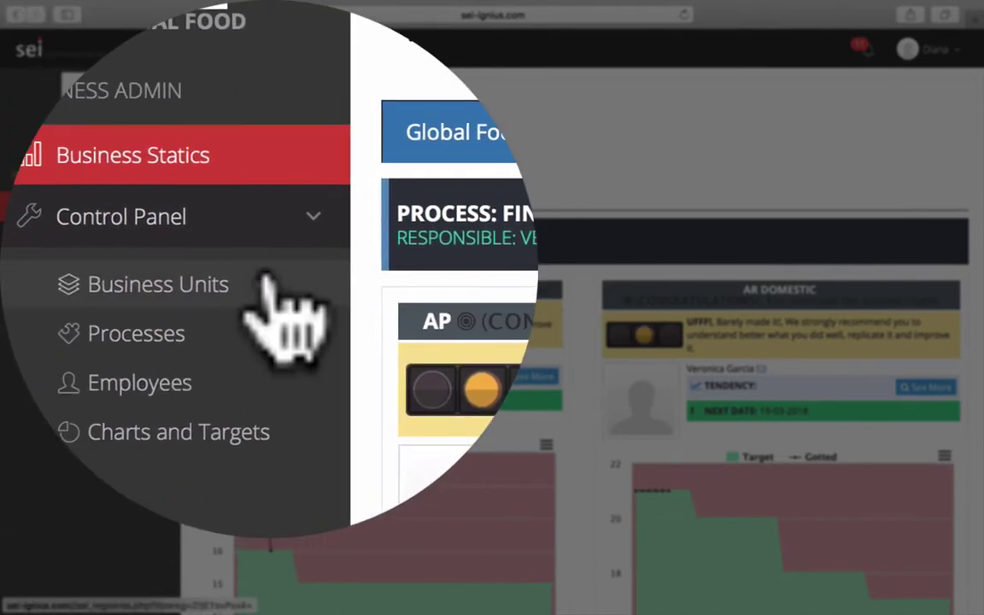
click(267, 282)
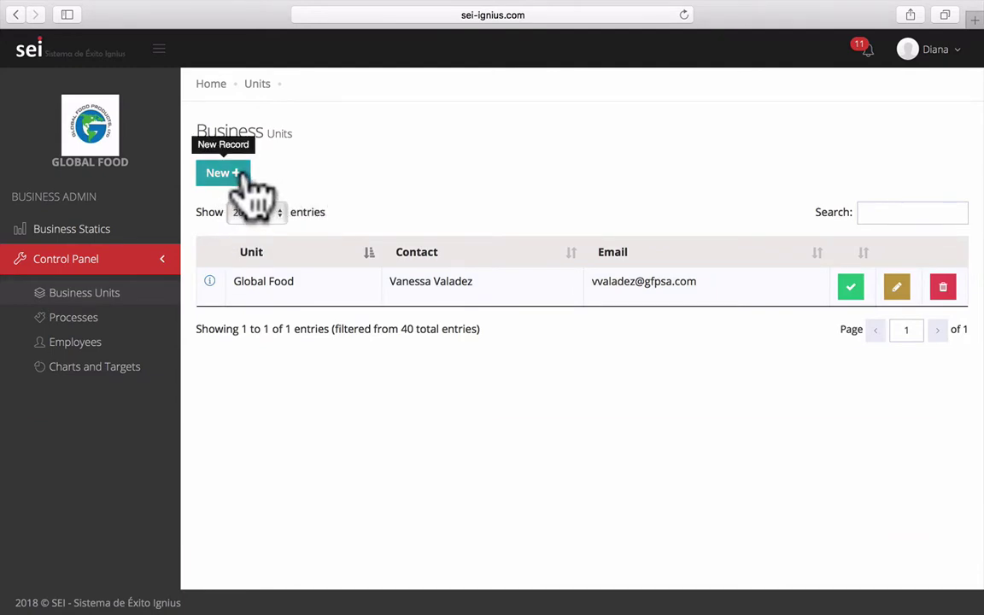
click(248, 179)
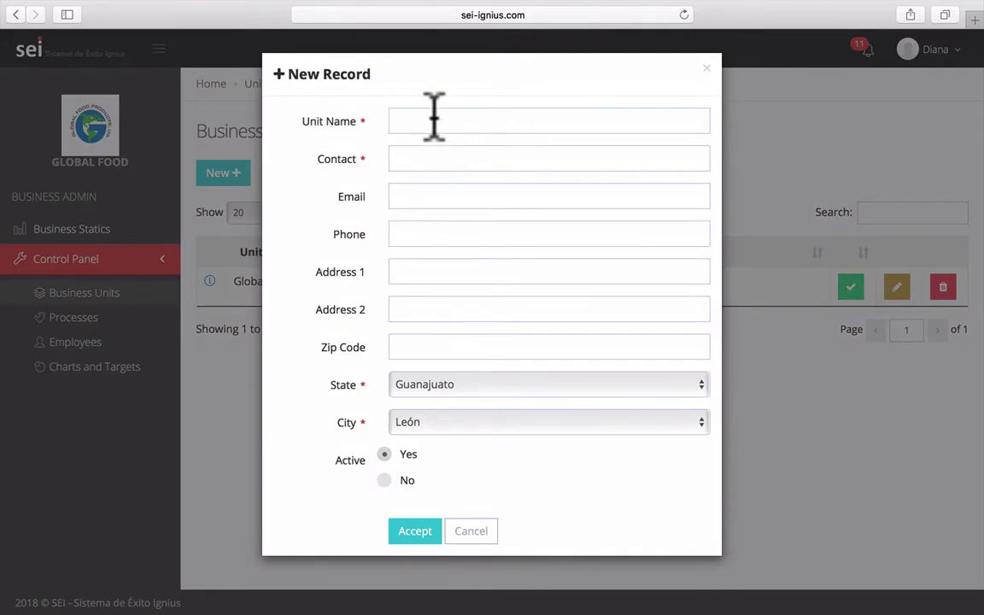
click(374, 141)
click(827, 531)
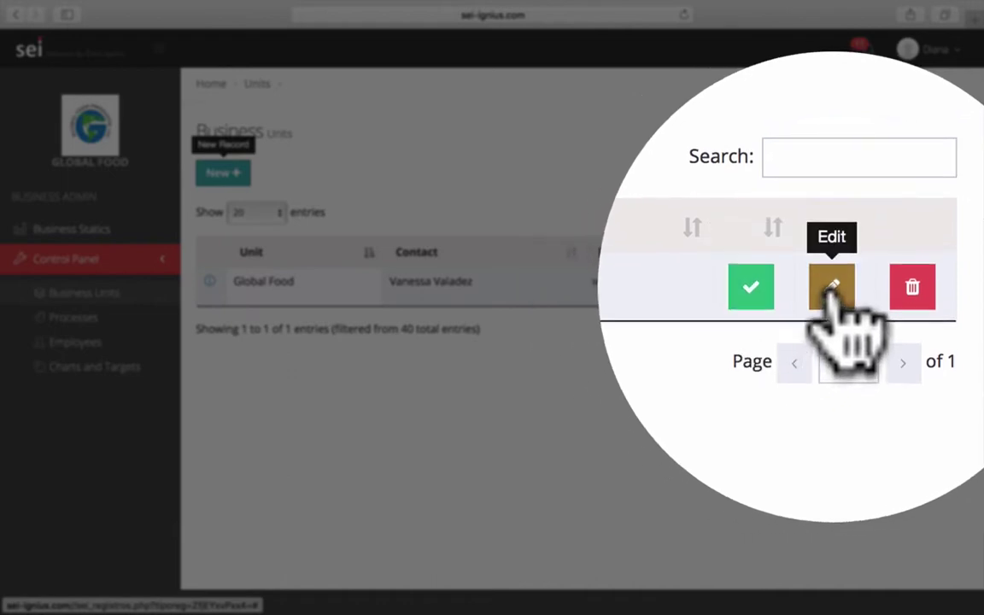
click(896, 289)
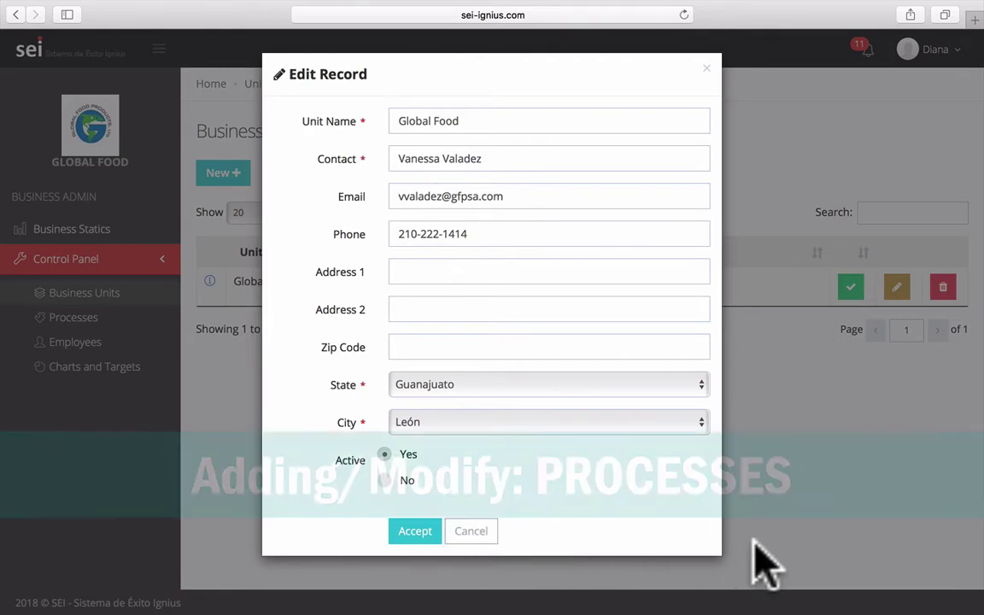
click(769, 543)
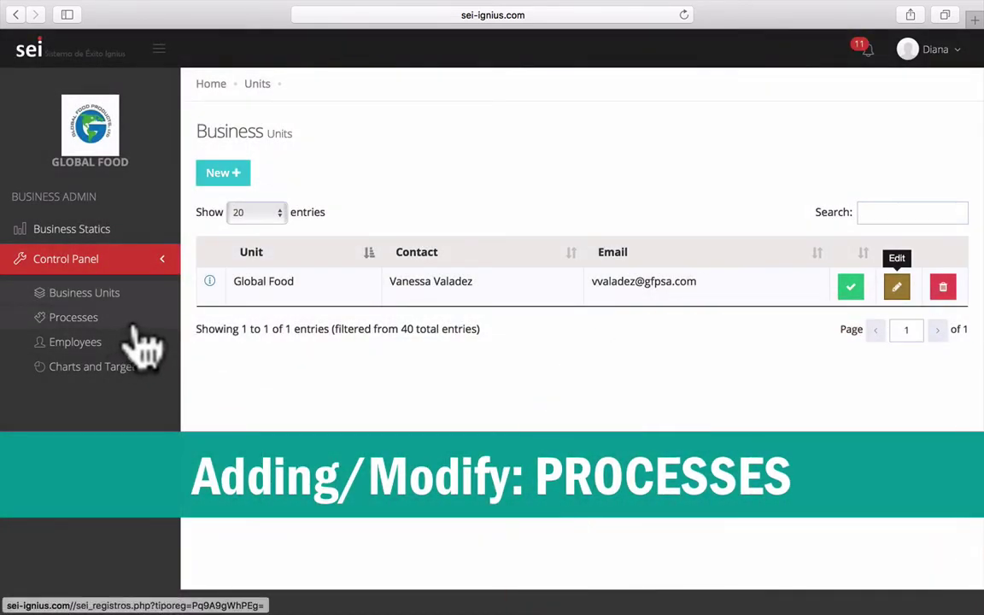
Start a new record in Processes for the Global Food unit with the process name "01 Buying".
click(134, 321)
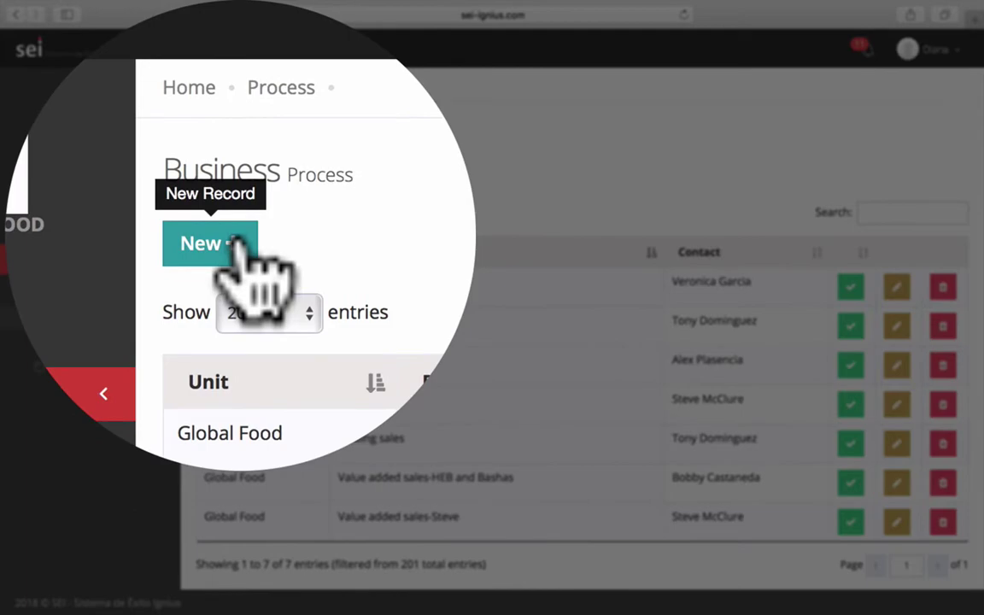
click(238, 241)
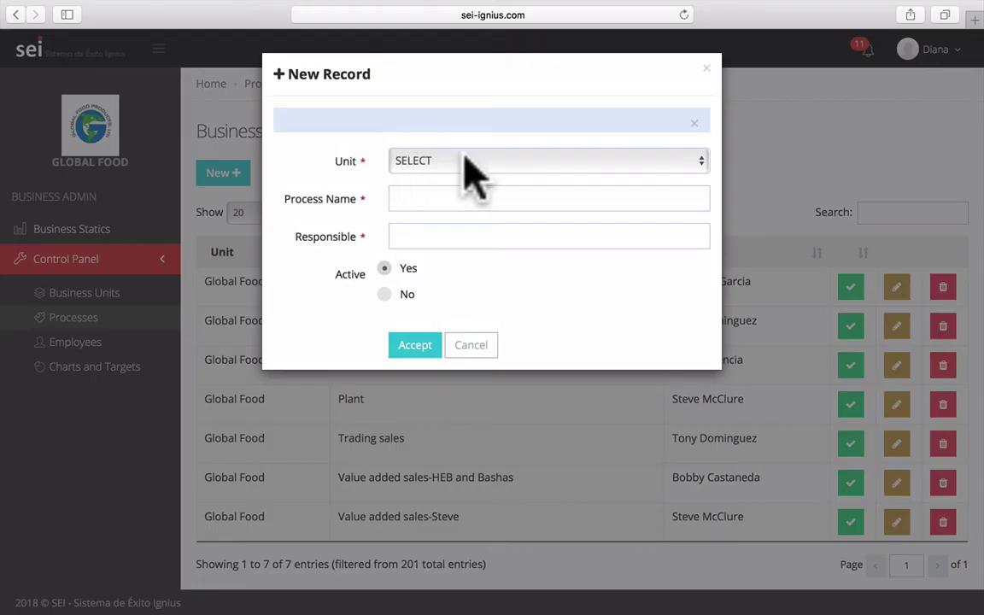
click(444, 161)
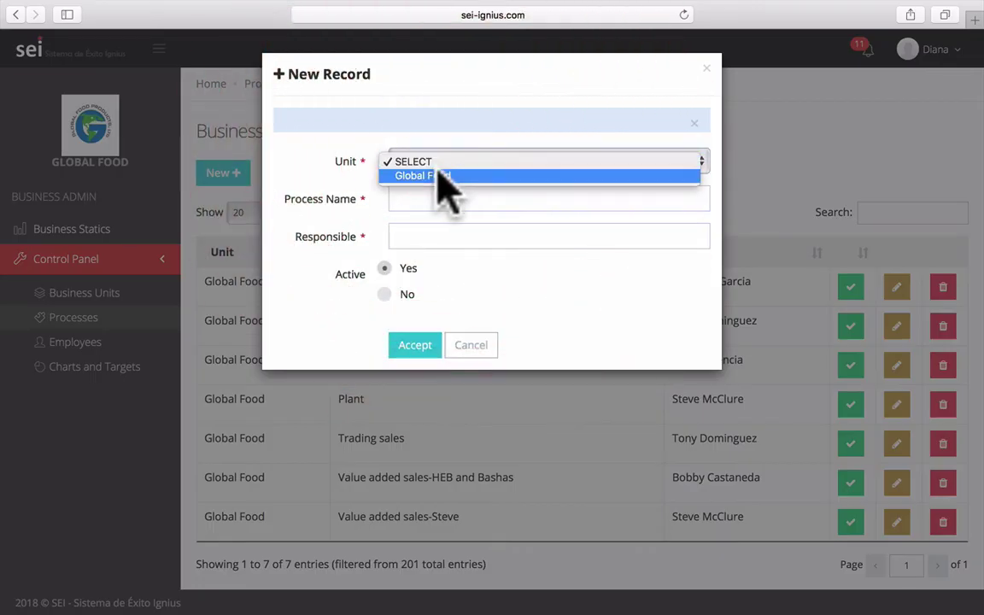
click(438, 175)
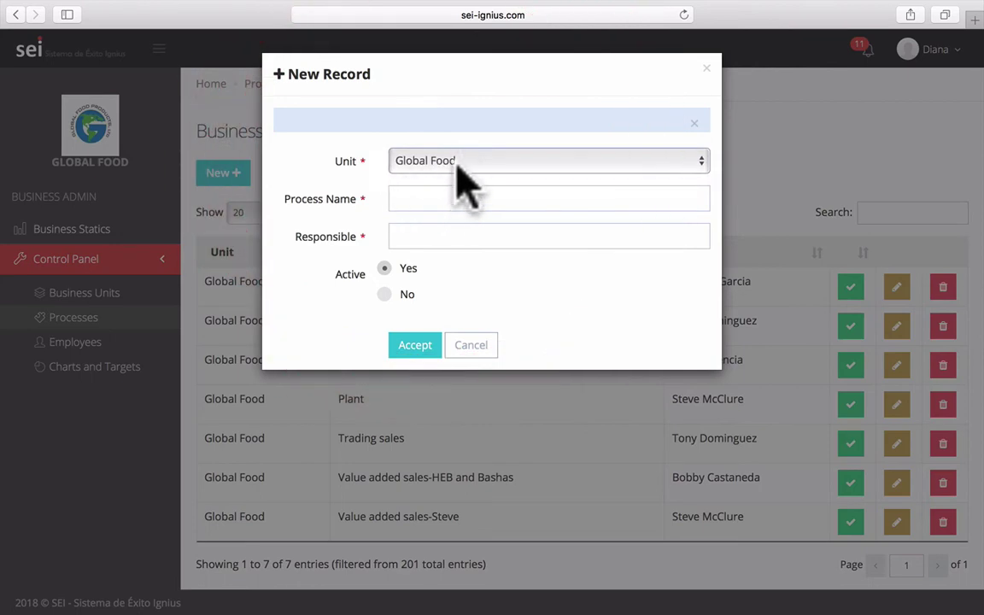
click(461, 175)
click(407, 201)
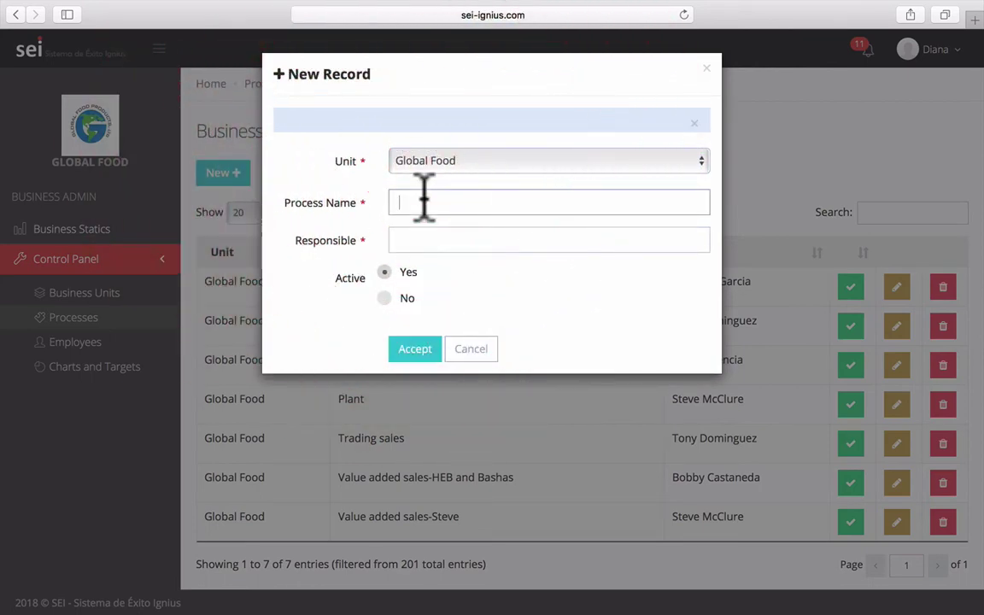
text(01)
text(Buying)
click(432, 242)
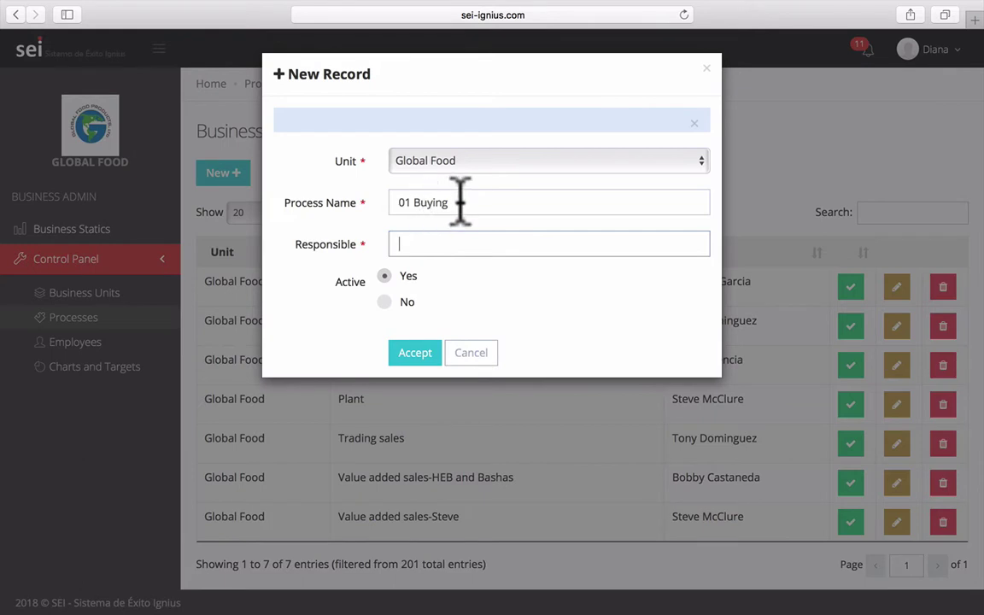
Replace the new record's process name with "02 Inver".
drag(460, 202, 281, 197)
text(02)
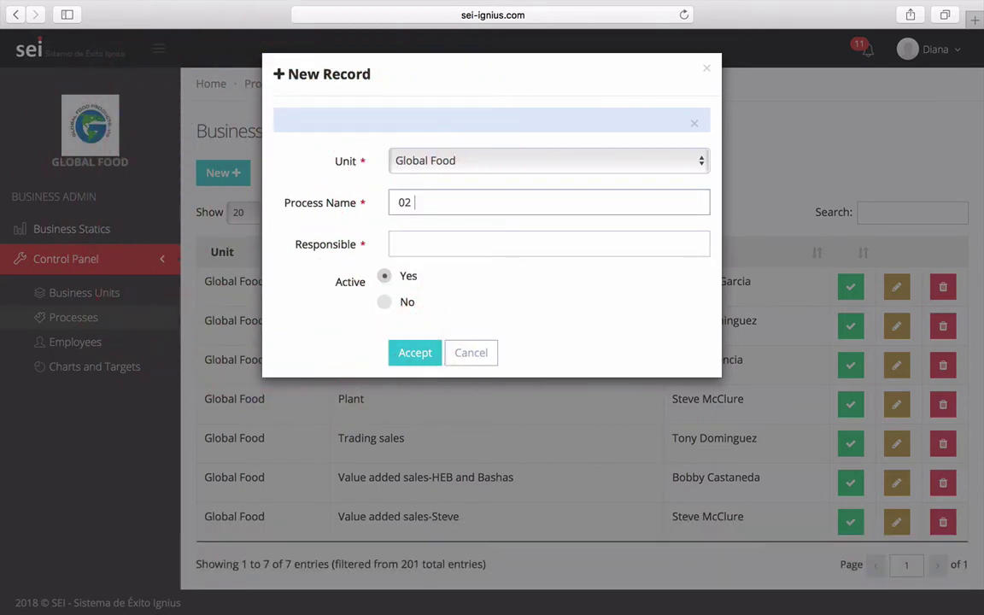
text( I)
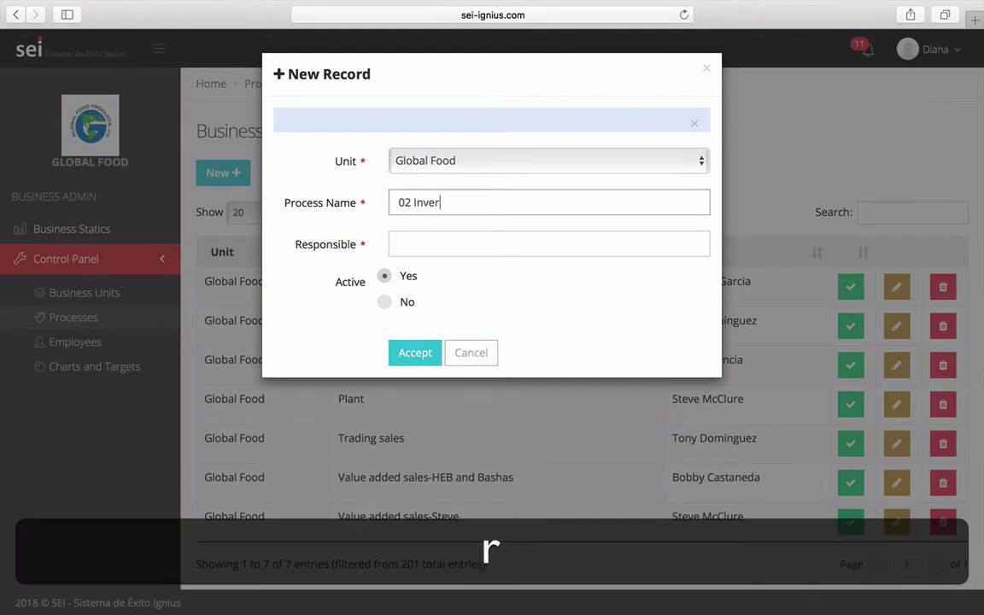
text(nver)
Replace the new record's process name with "03 Selling" and close the form without saving.
drag(432, 202, 274, 197)
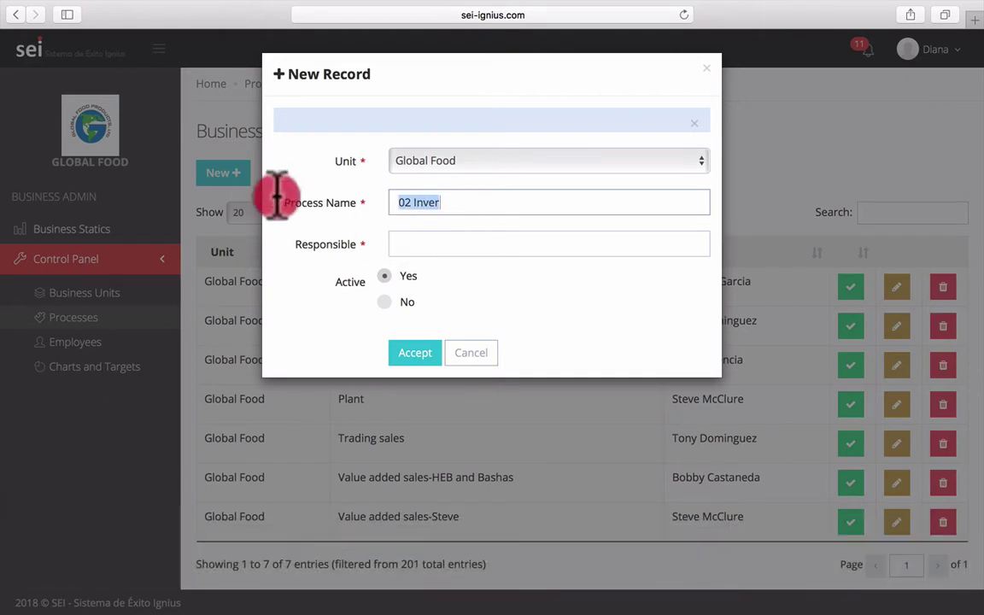
text(03)
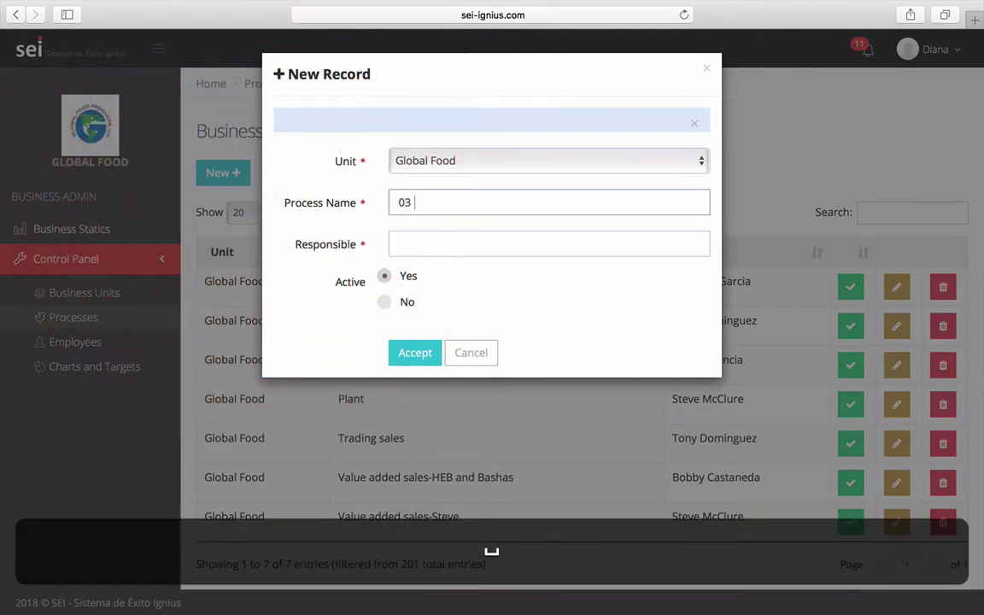
text( Selling)
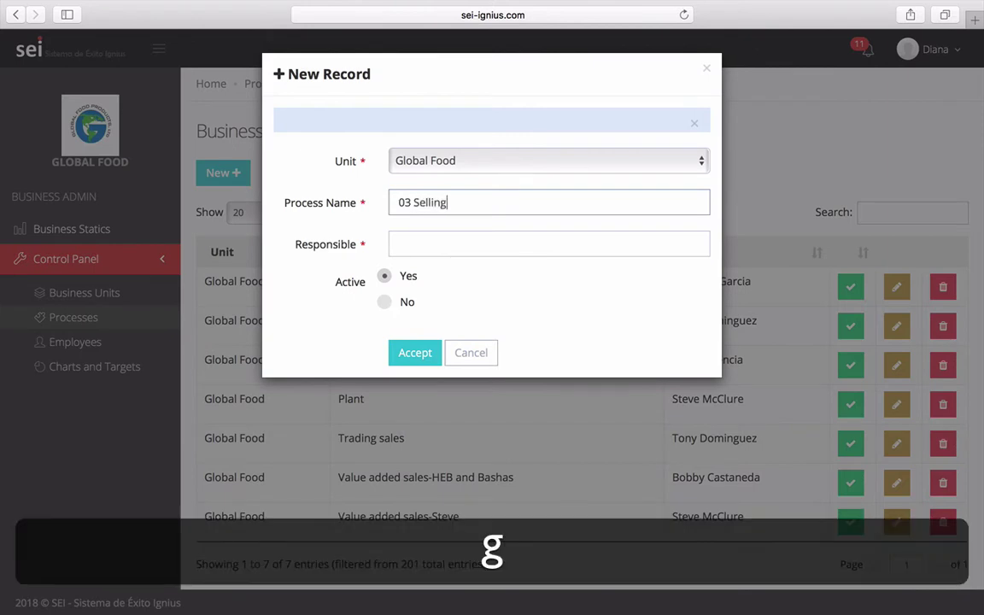
drag(411, 203, 386, 202)
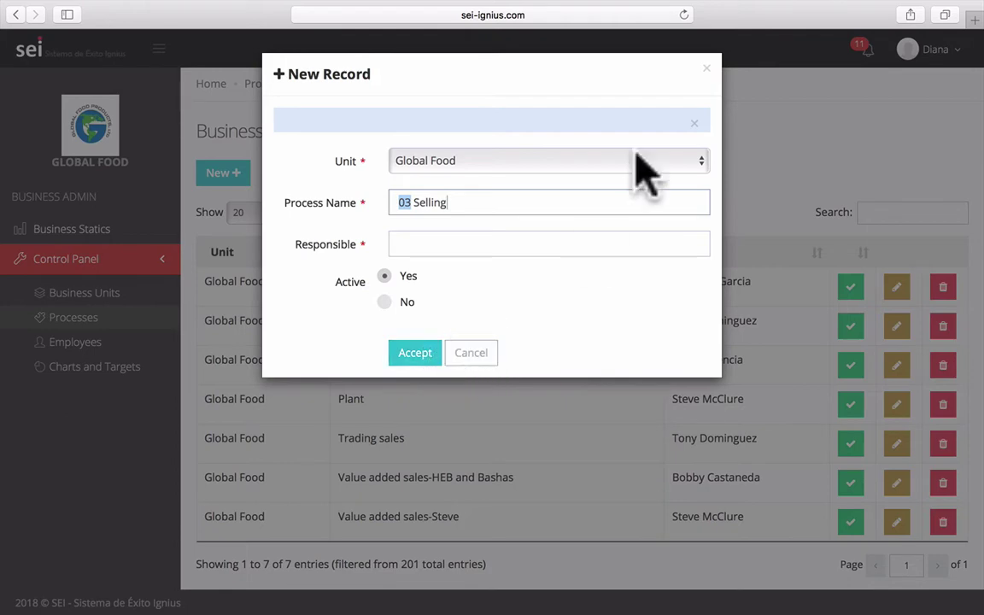
click(706, 66)
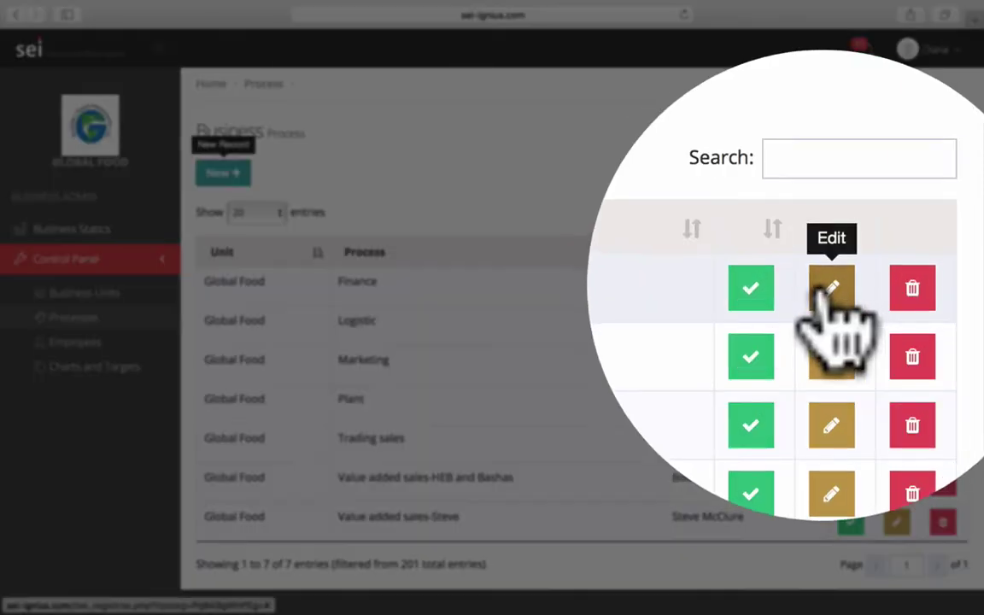
Try renaming the Finance process "06 Finance" in its edit form, closing it without saving.
click(896, 282)
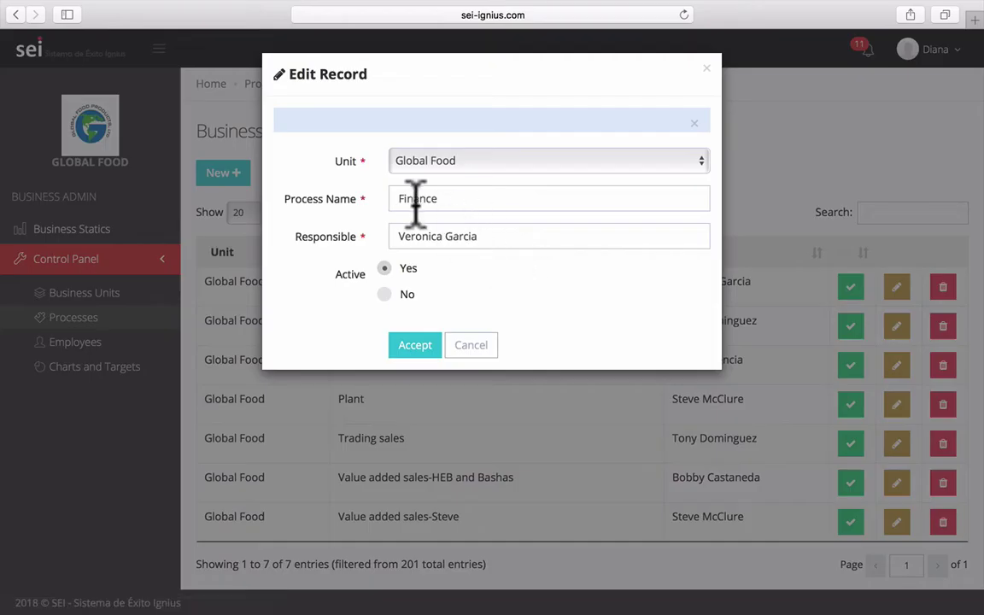
click(399, 199)
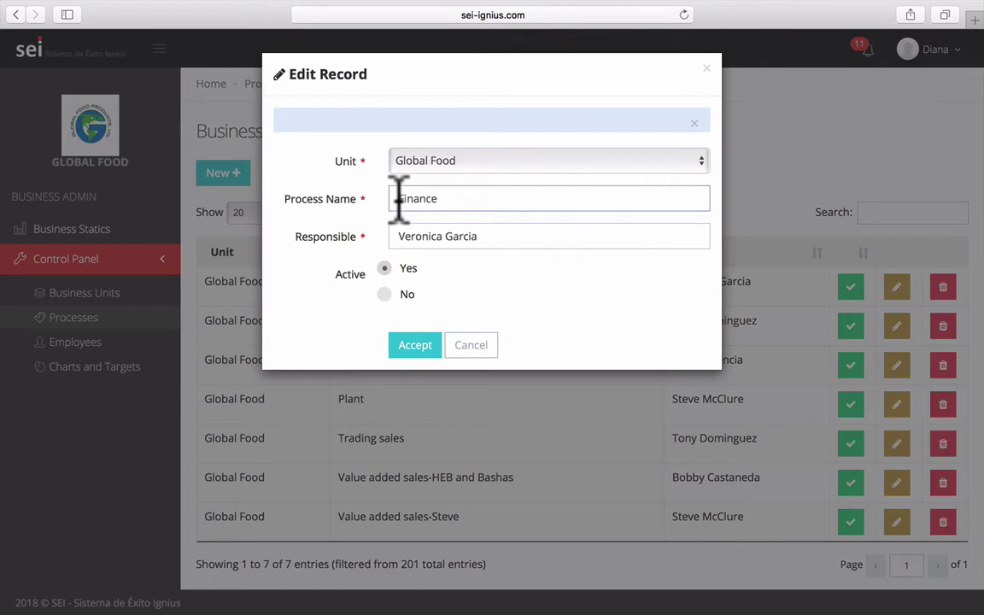
text(06)
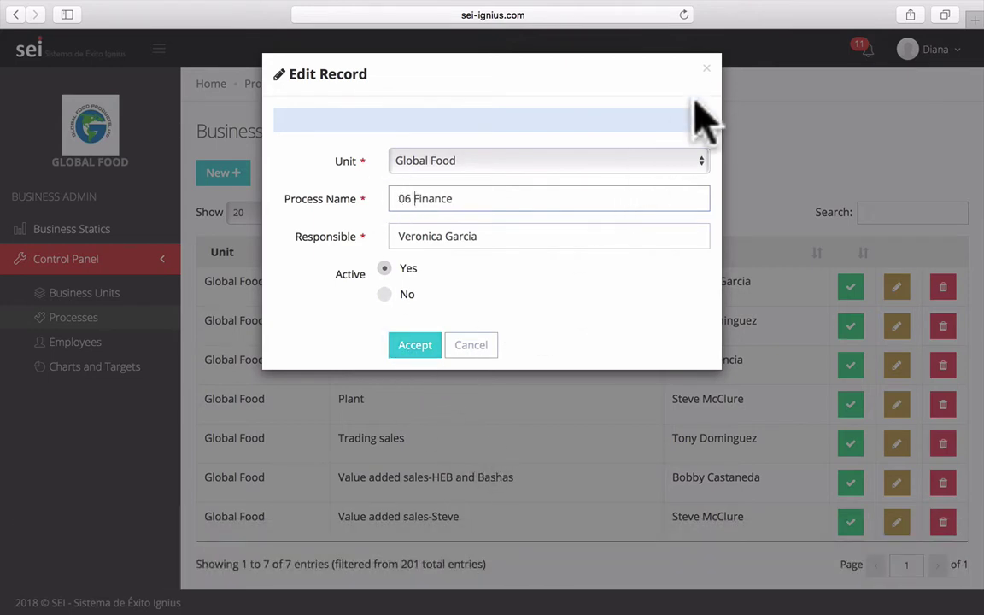
click(706, 69)
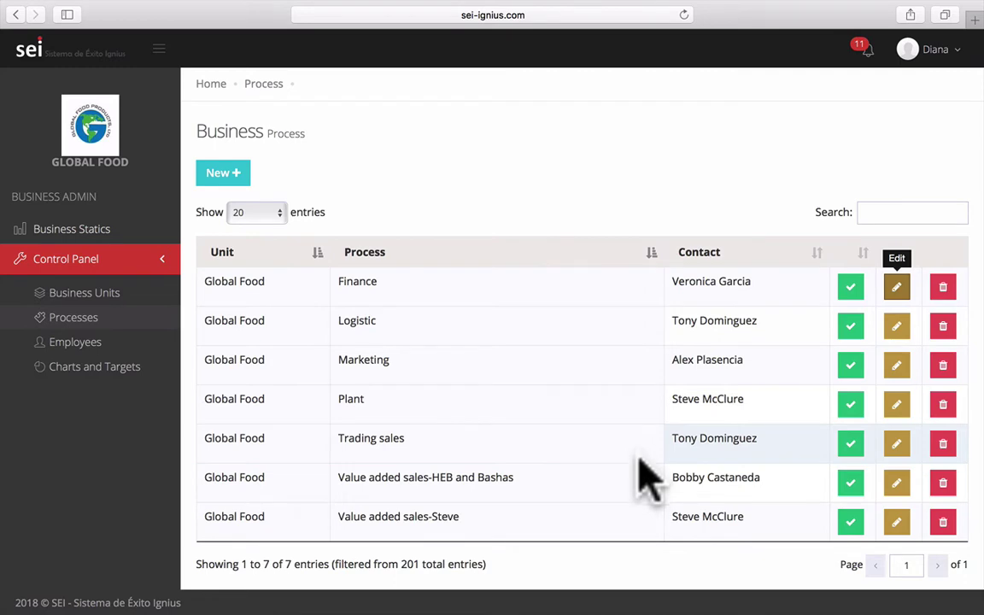
Rename the Marketing process "01 Marketing" and save the record.
click(897, 368)
click(402, 198)
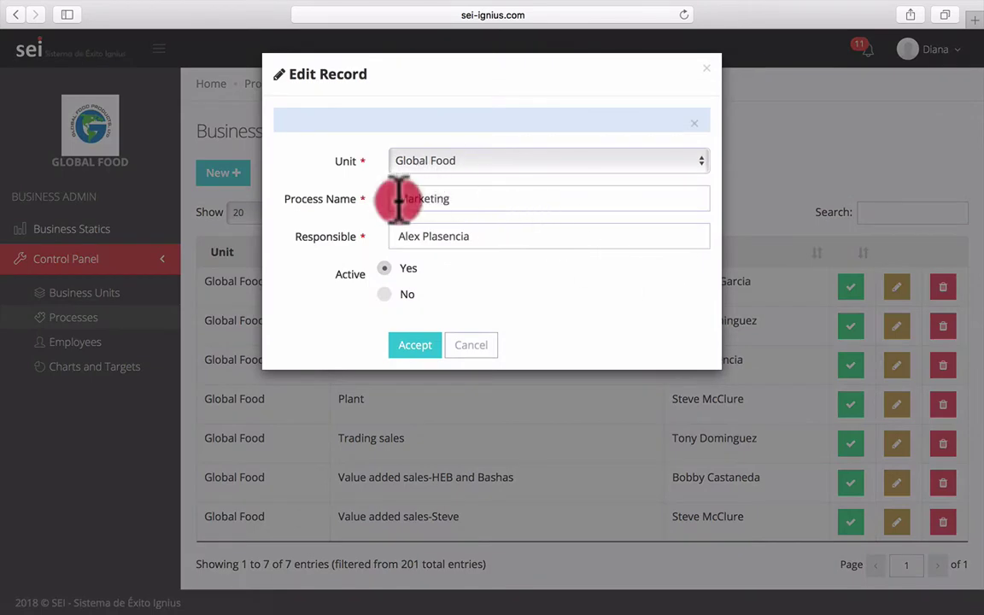
text(01)
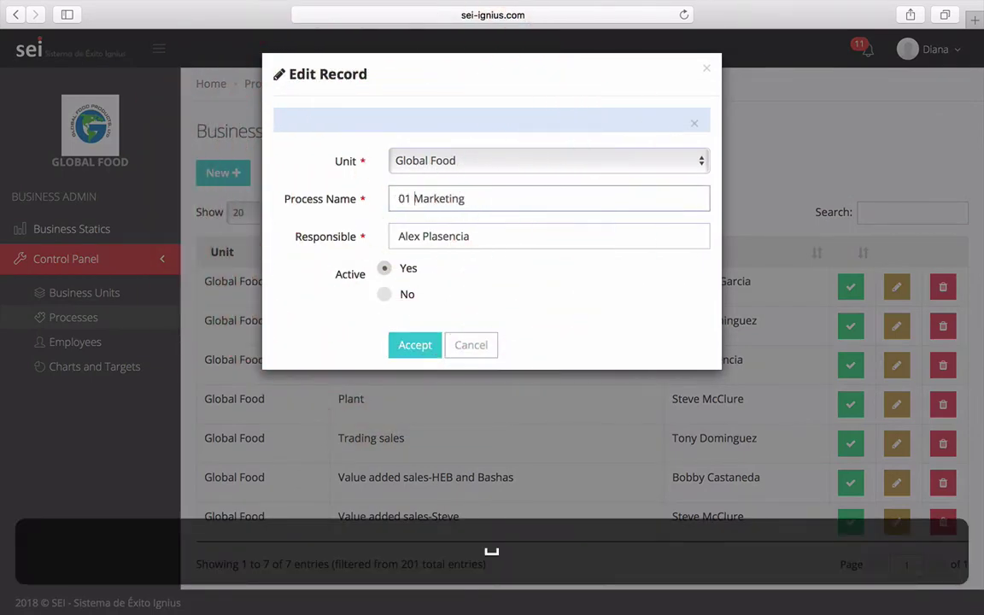
click(418, 348)
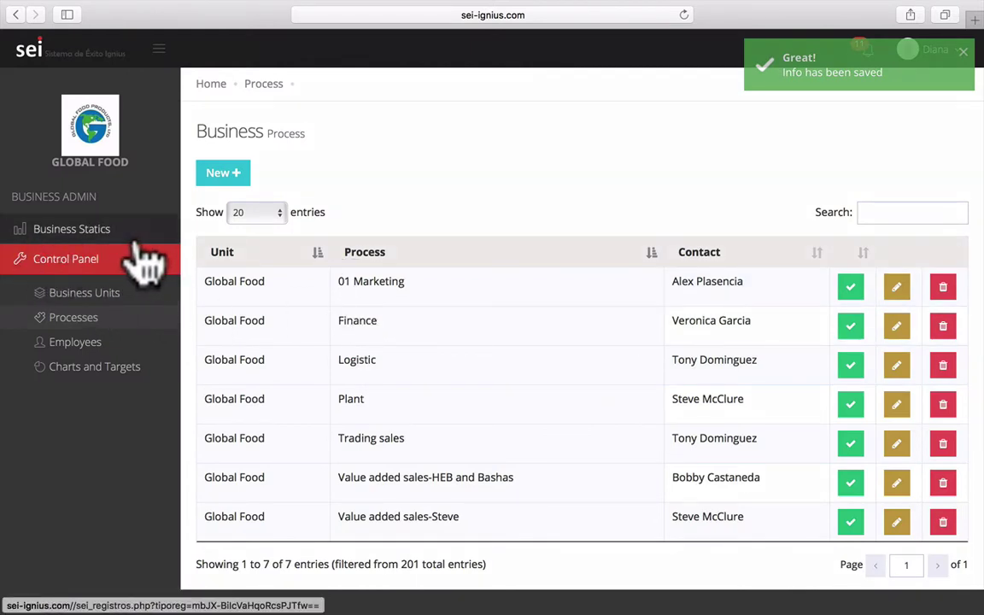
Check the order of the processes in Business Statics and return to the Processes list.
click(85, 231)
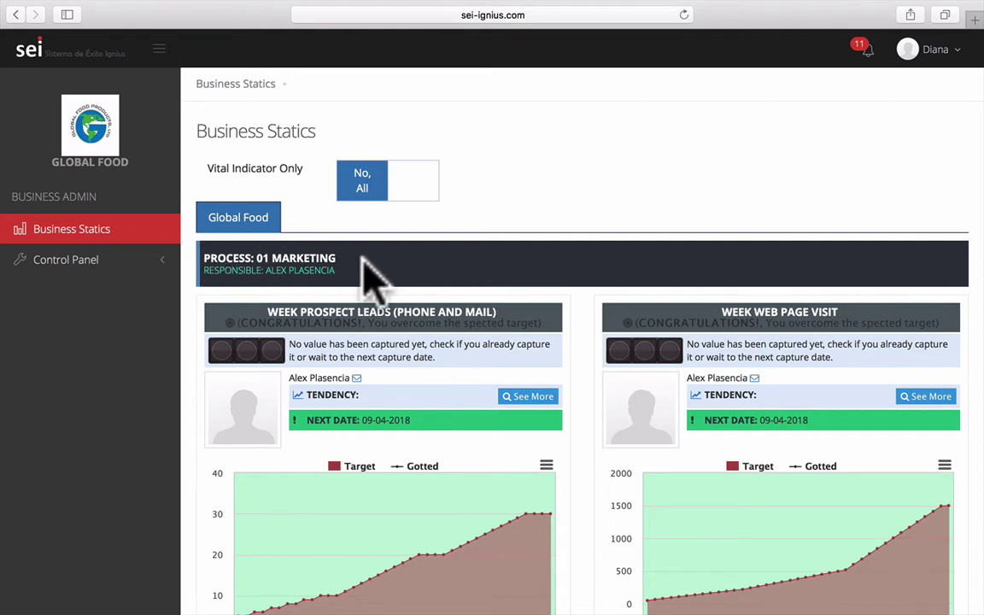
click(116, 260)
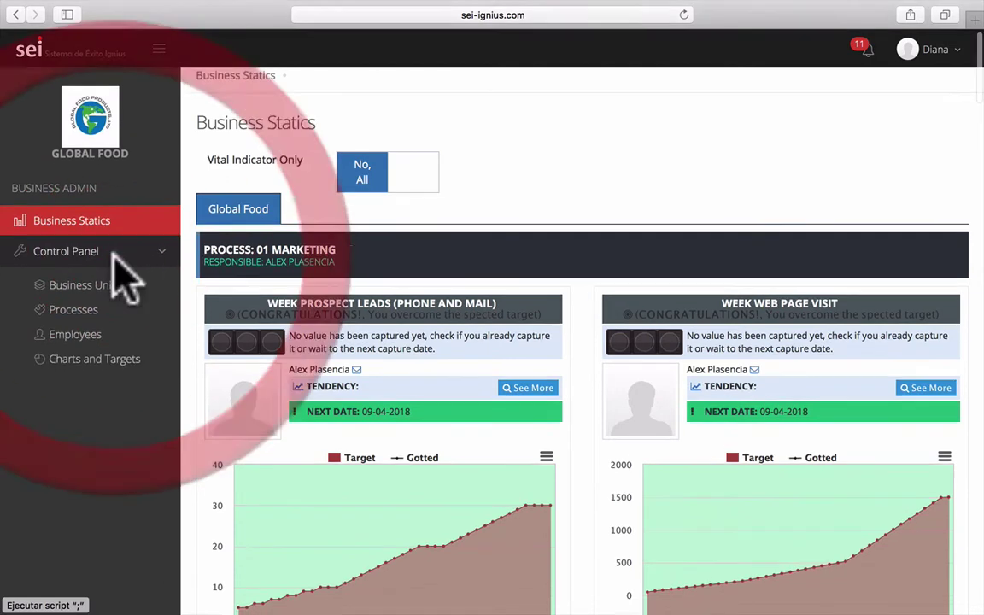
scroll(101, 333, down, 1)
click(47, 301)
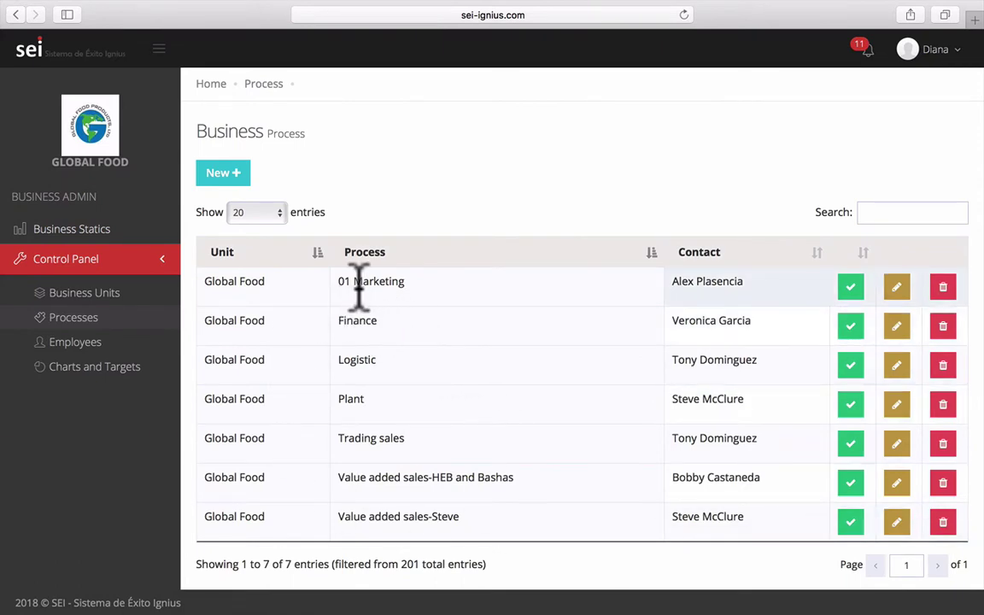
Open a blank new record in the Employees list and go through its last name, user and password fields.
click(85, 345)
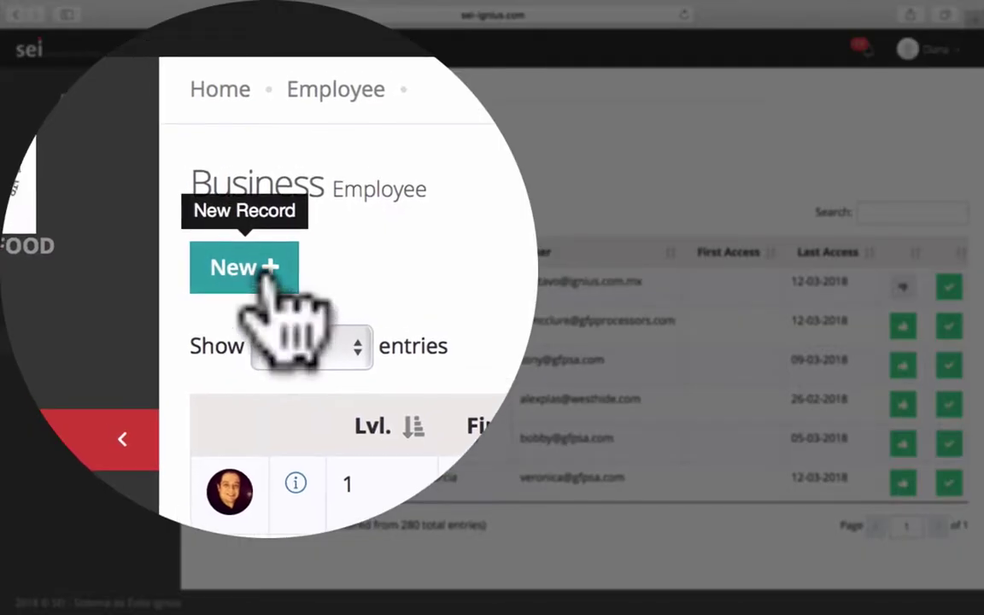
click(257, 272)
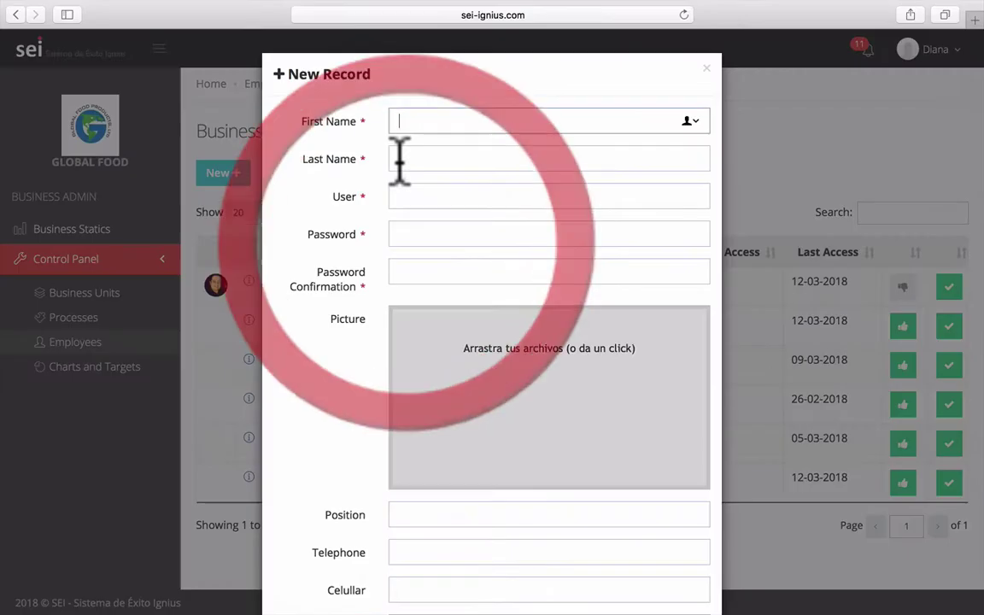
click(400, 163)
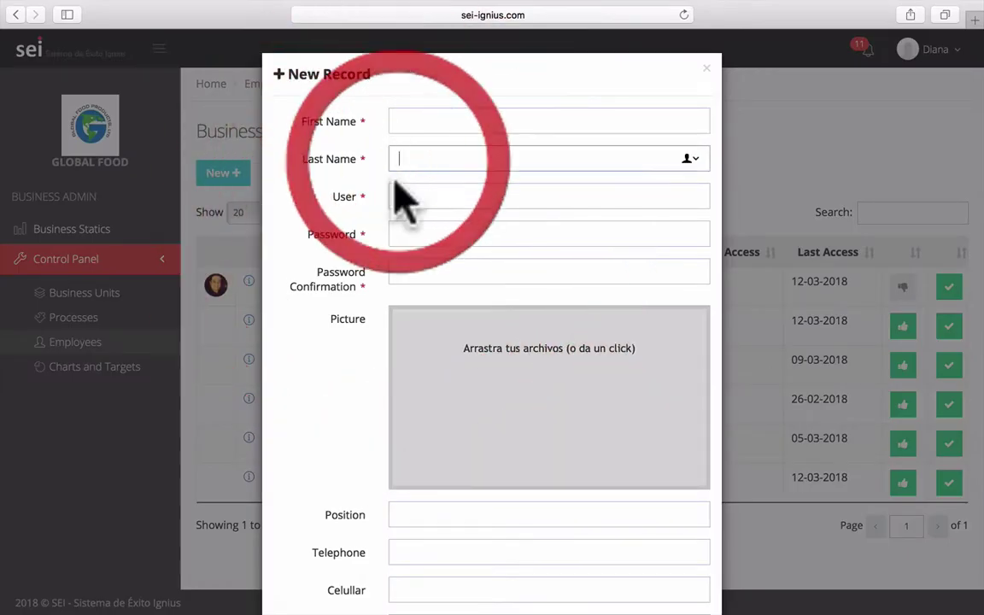
click(407, 197)
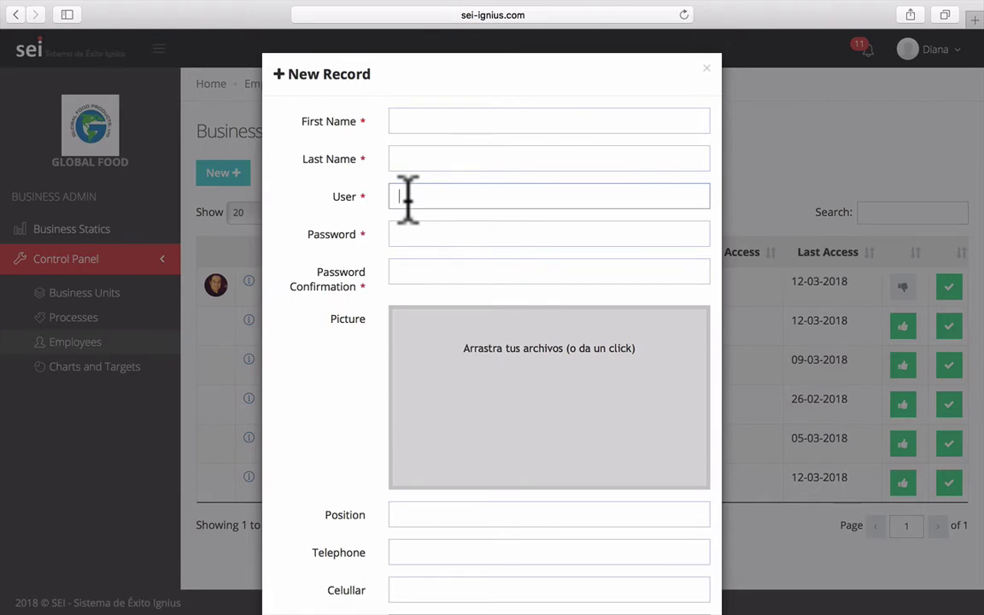
click(408, 233)
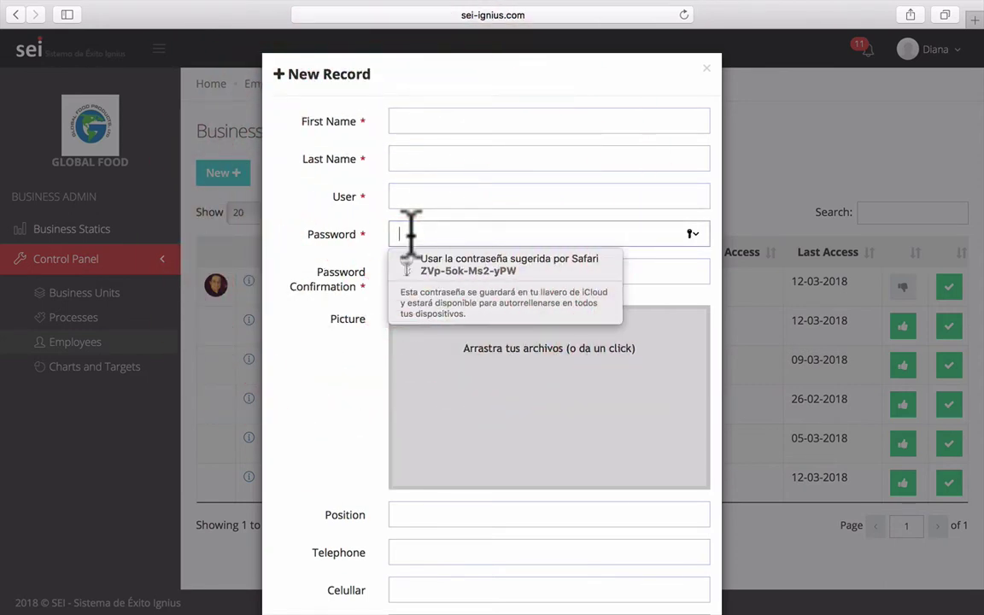
Review the password, password confirmation and picture fields of the new employee record.
click(367, 233)
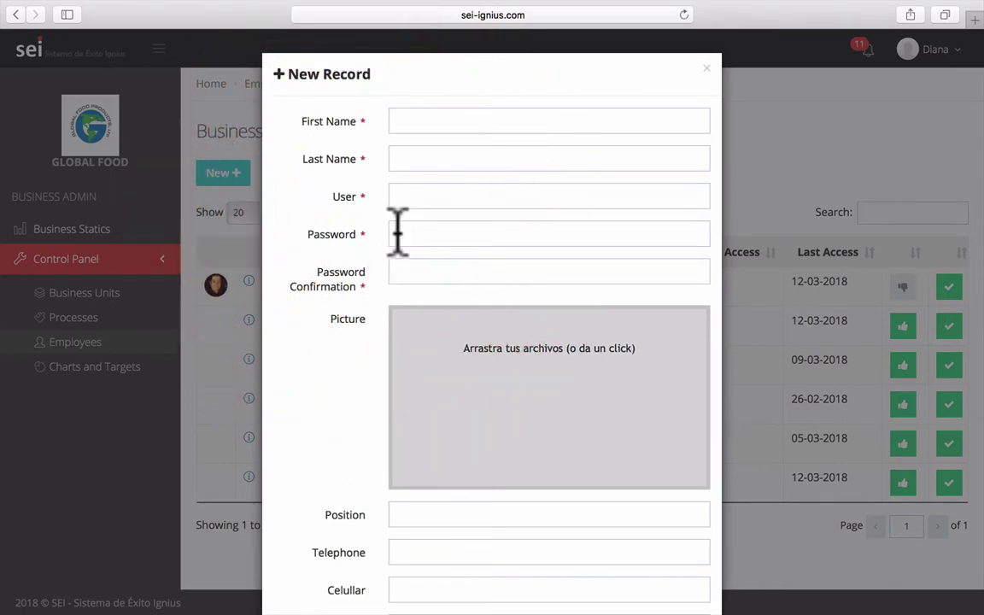
click(651, 245)
click(333, 287)
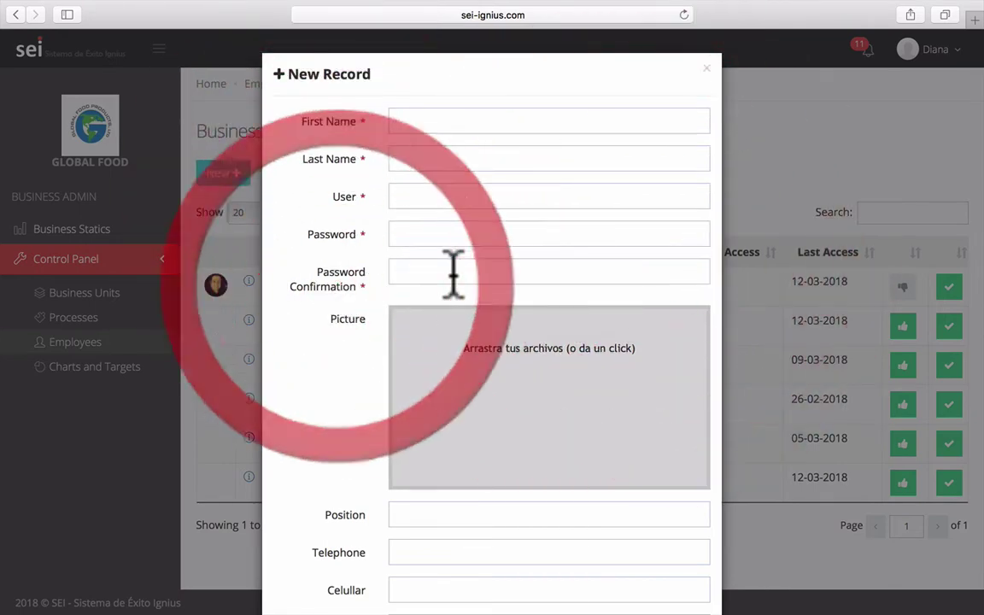
click(454, 271)
click(360, 303)
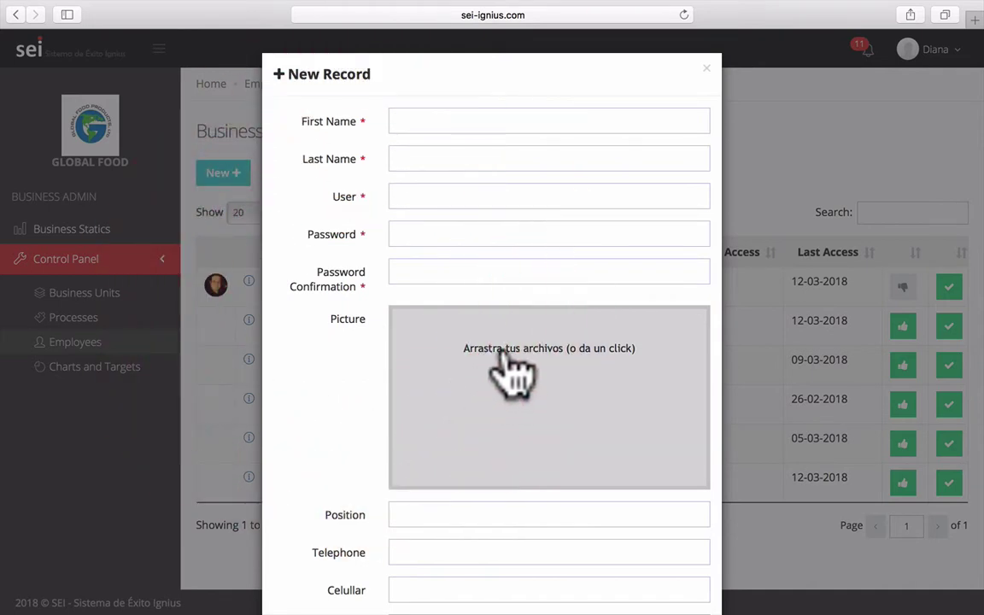
click(429, 50)
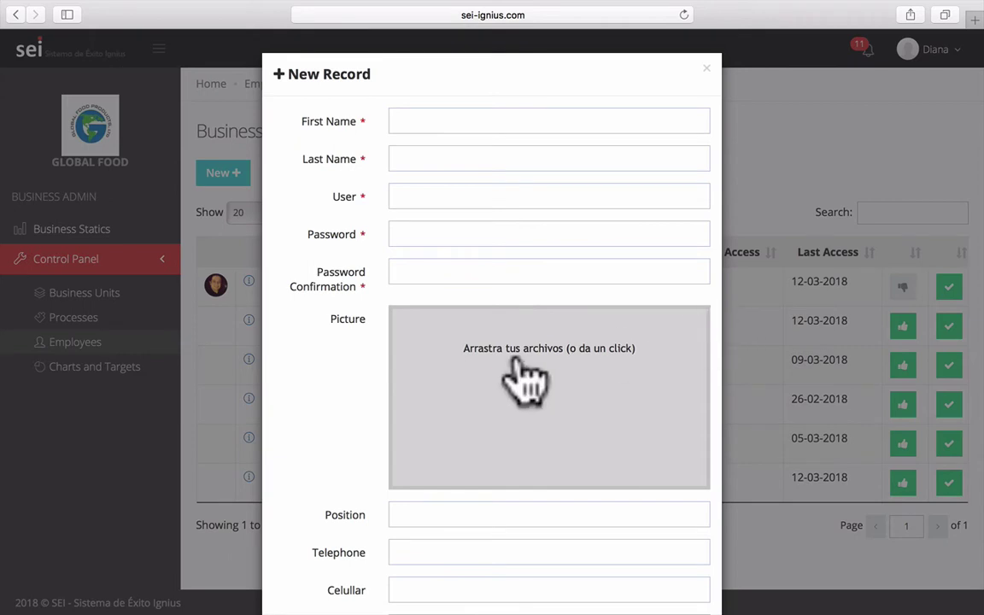
Look at the available level options in the new employee record without changing the level.
scroll(525, 376, down, 4)
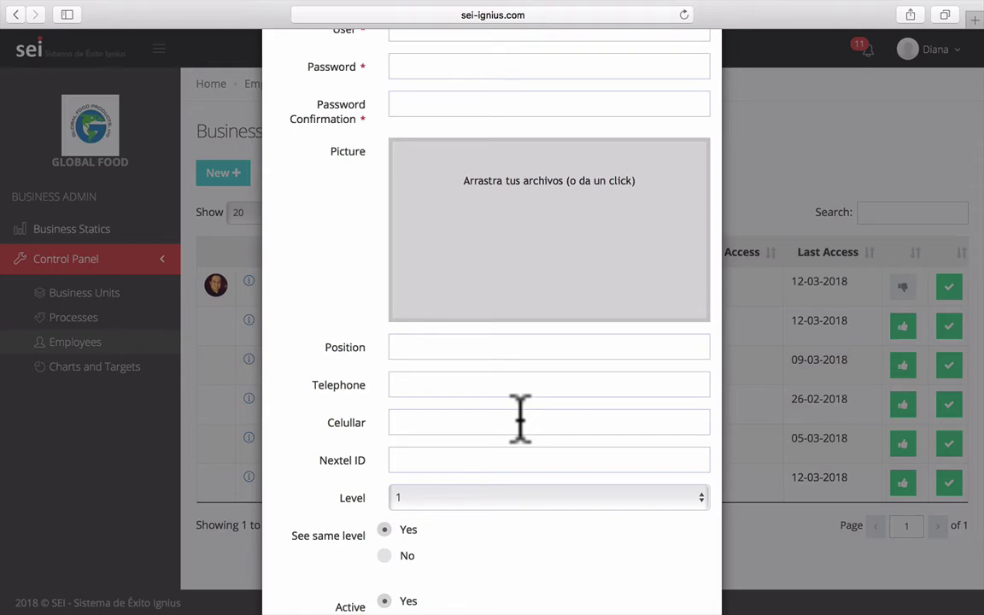
scroll(521, 419, down, 2)
click(466, 445)
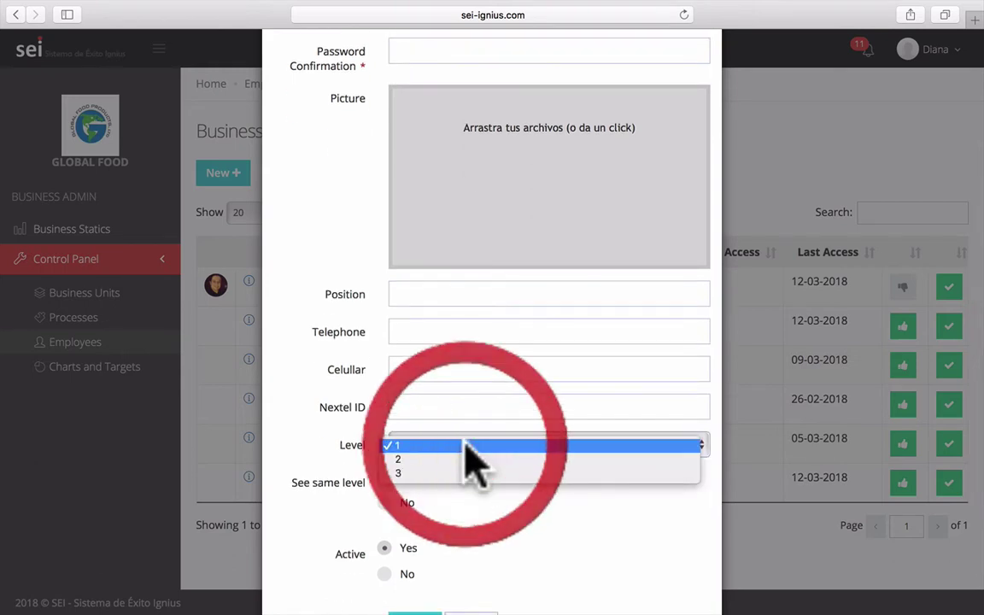
click(329, 427)
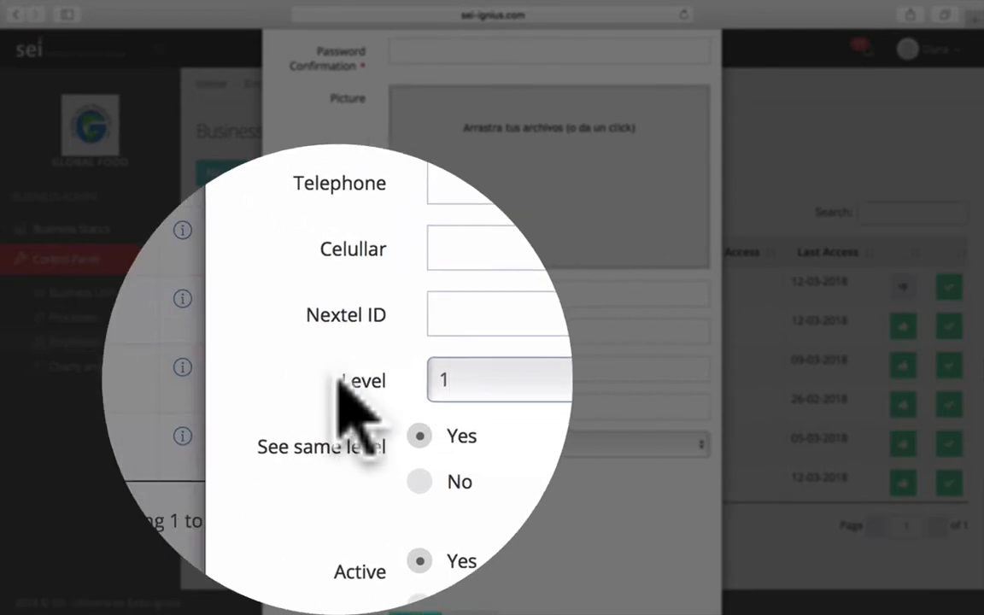
click(339, 444)
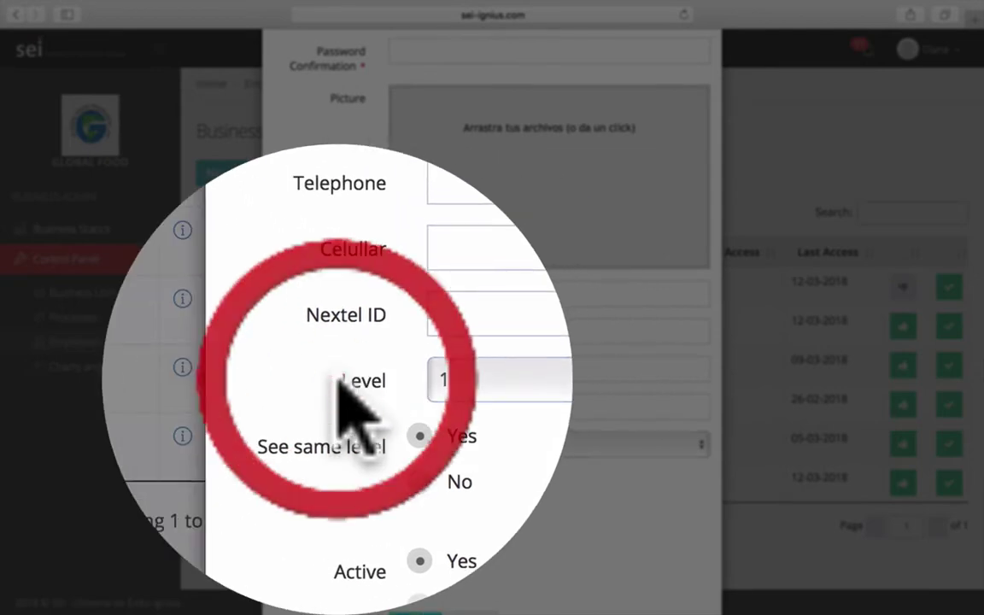
Try setting the new employee's level to 2 and change it to 3.
click(425, 381)
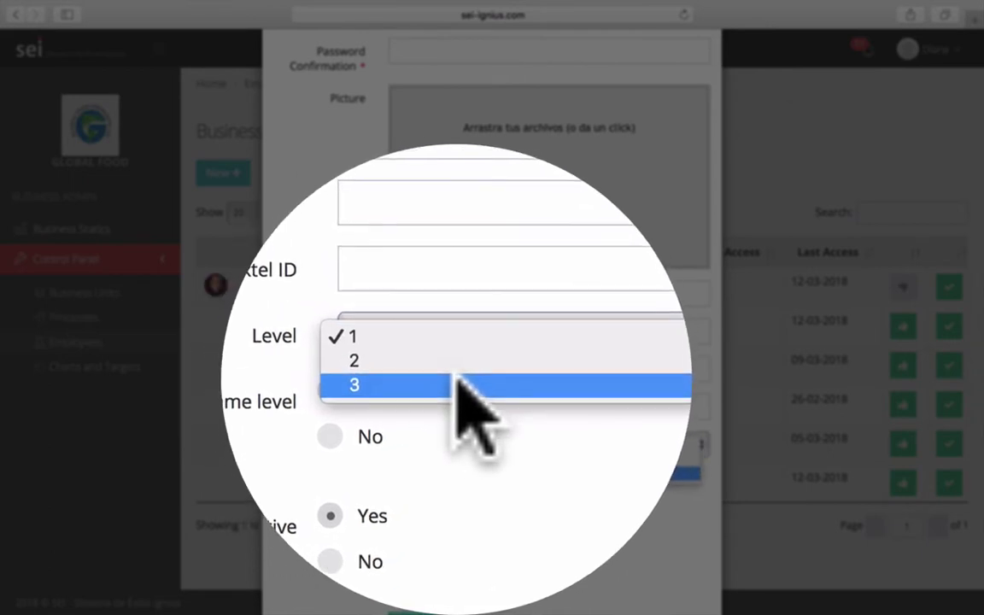
click(394, 378)
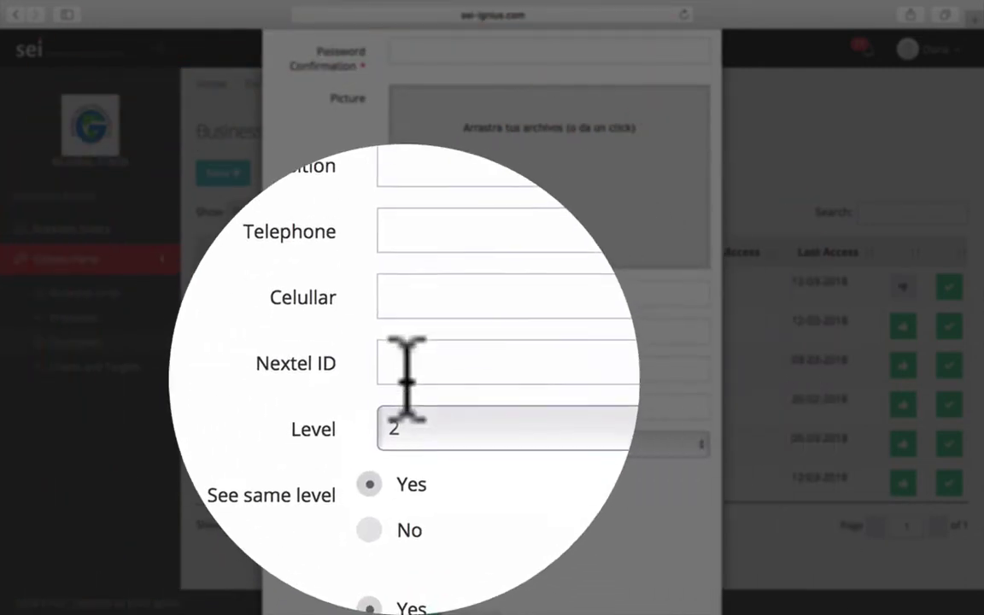
click(400, 376)
click(419, 369)
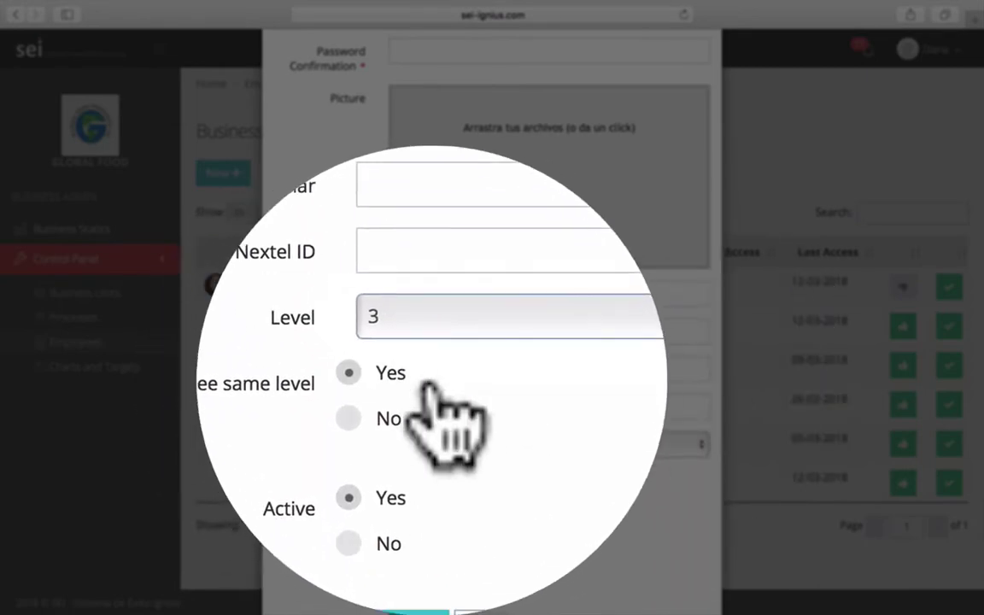
Recheck the level options with 3 kept selected and cancel the new employee record without saving.
click(410, 443)
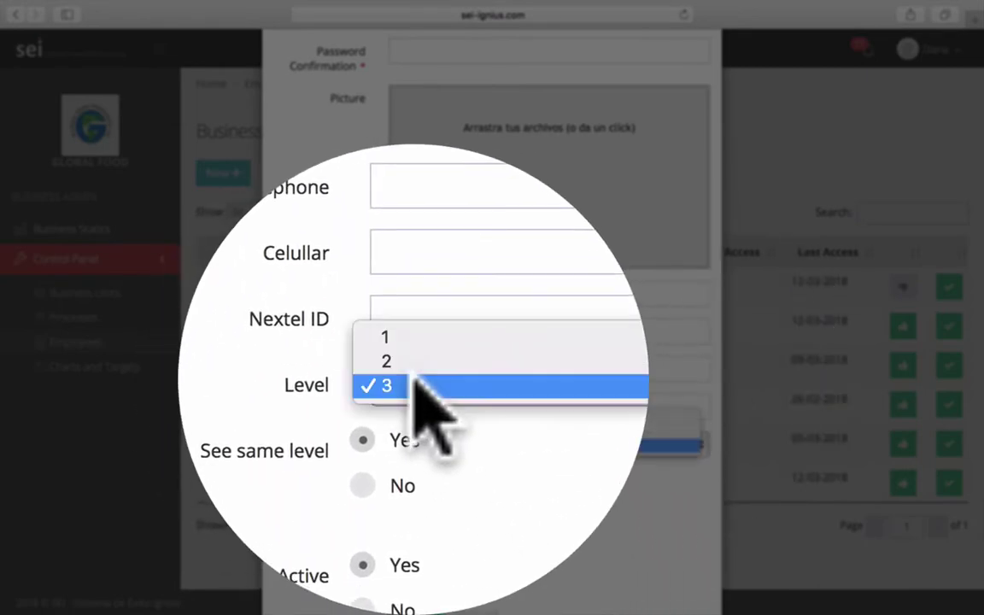
click(417, 384)
click(416, 391)
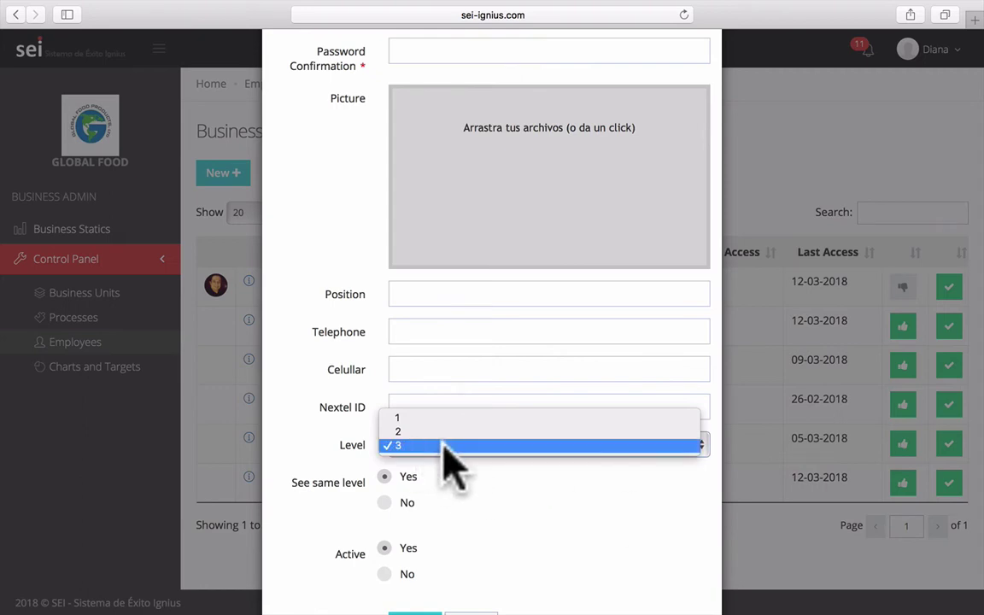
click(554, 529)
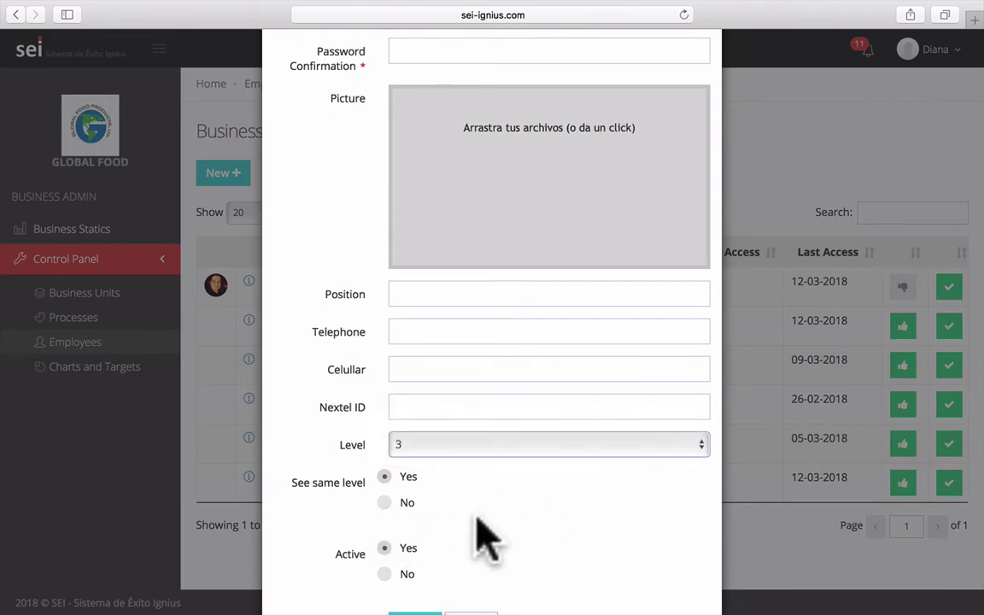
scroll(474, 577, down, 3)
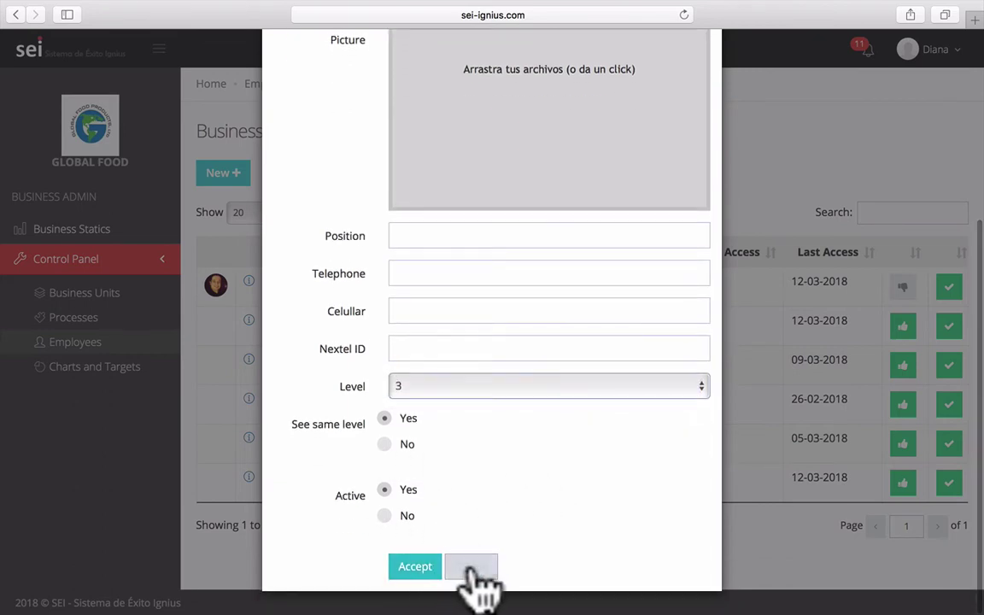
click(493, 568)
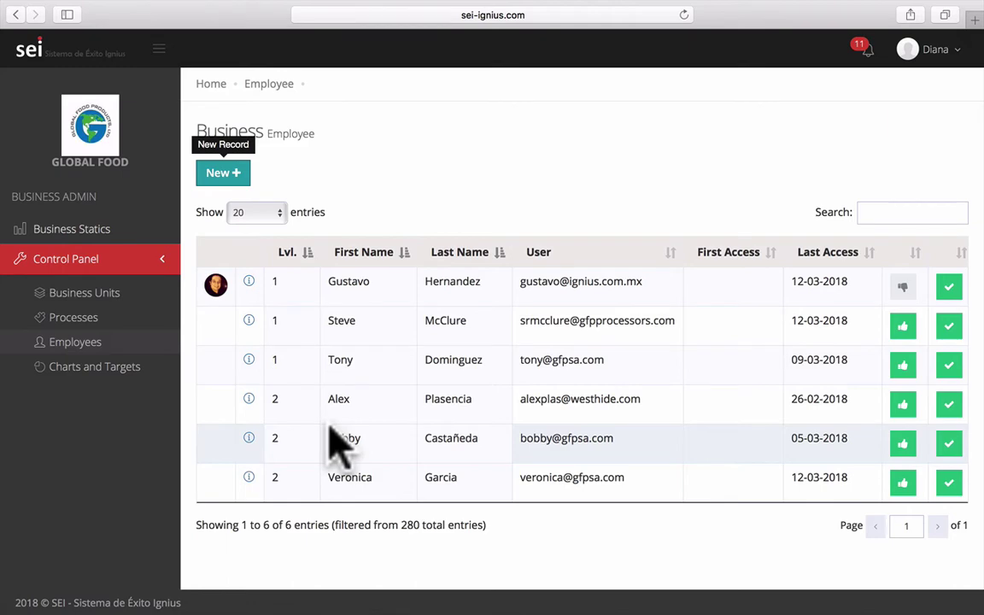
Open the fifth employee's record for editing and review its fields down to the level setting.
scroll(932, 359, right, 3)
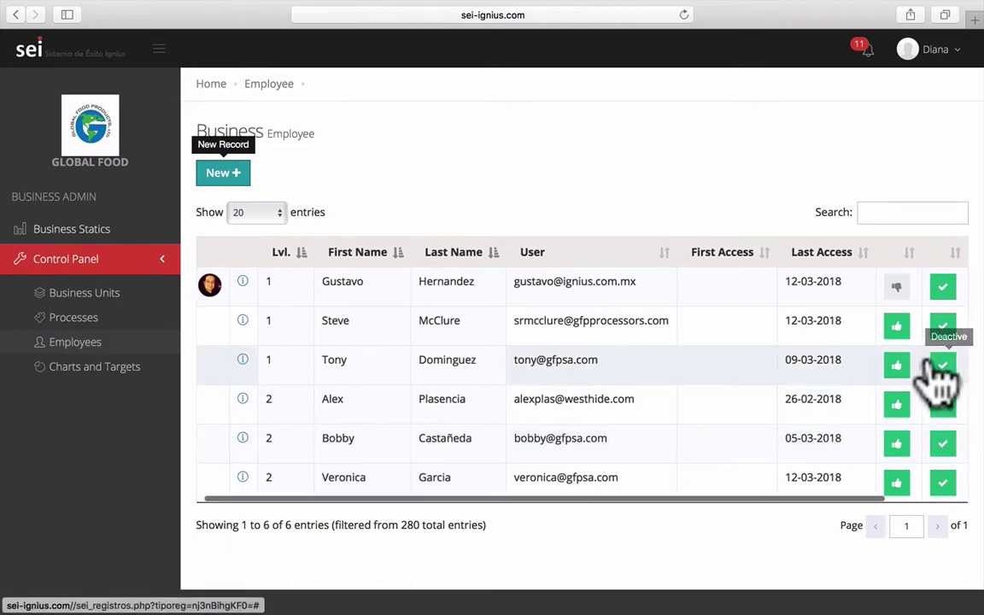
scroll(857, 418, left, 3)
scroll(857, 418, right, 3)
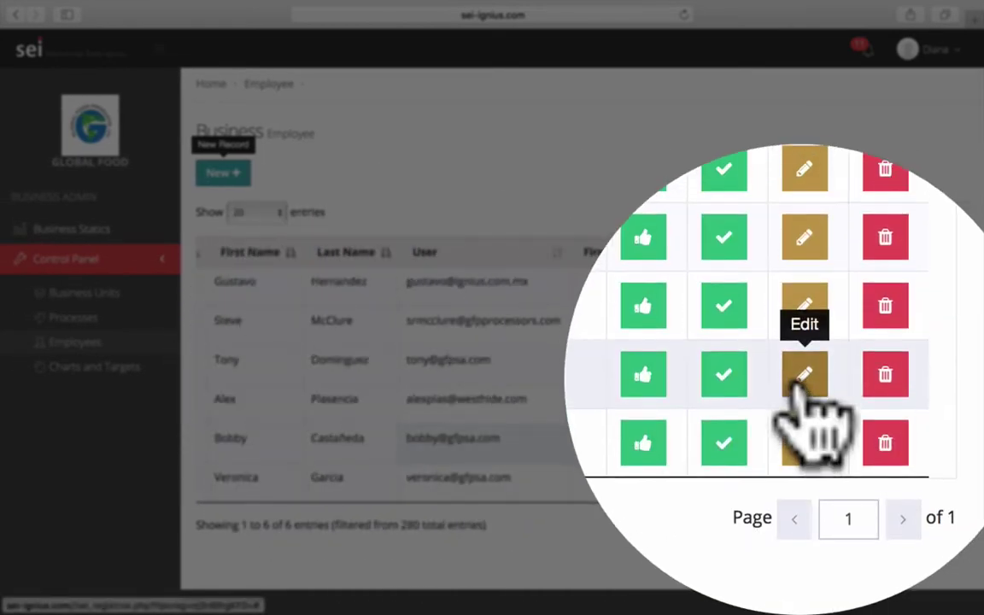
click(882, 444)
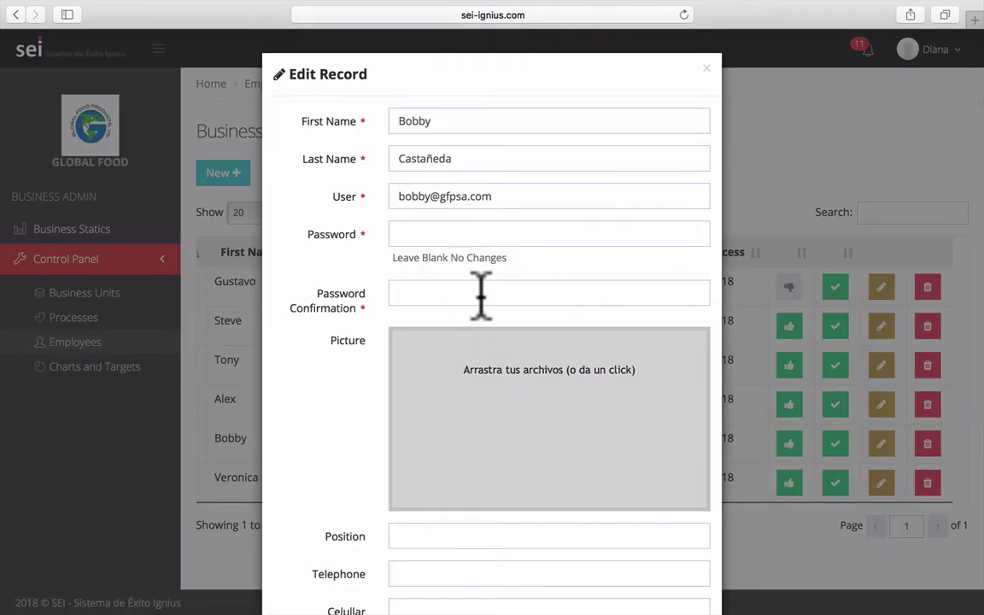
scroll(527, 362, down, 2)
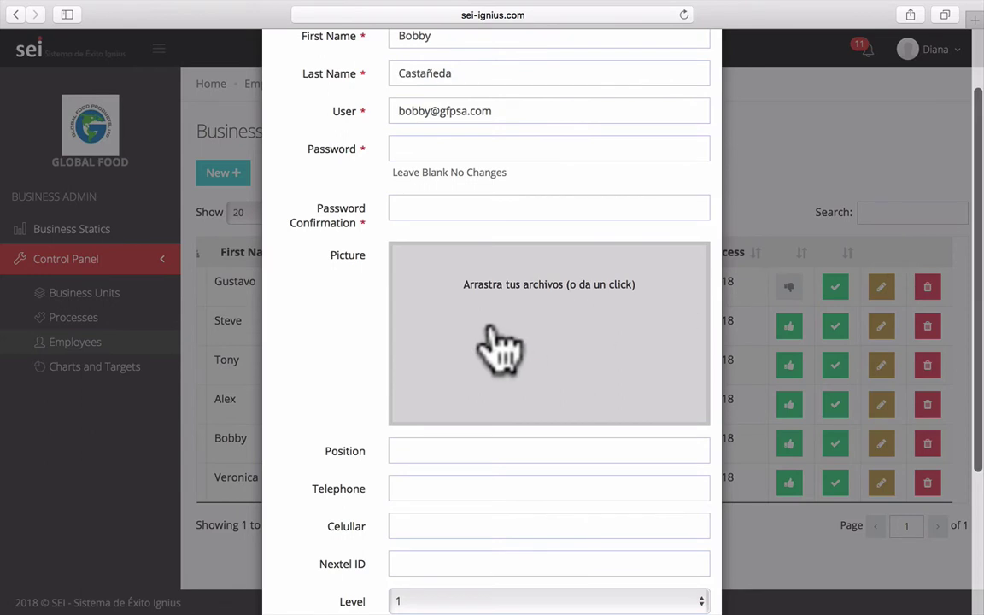
scroll(500, 346, down, 3)
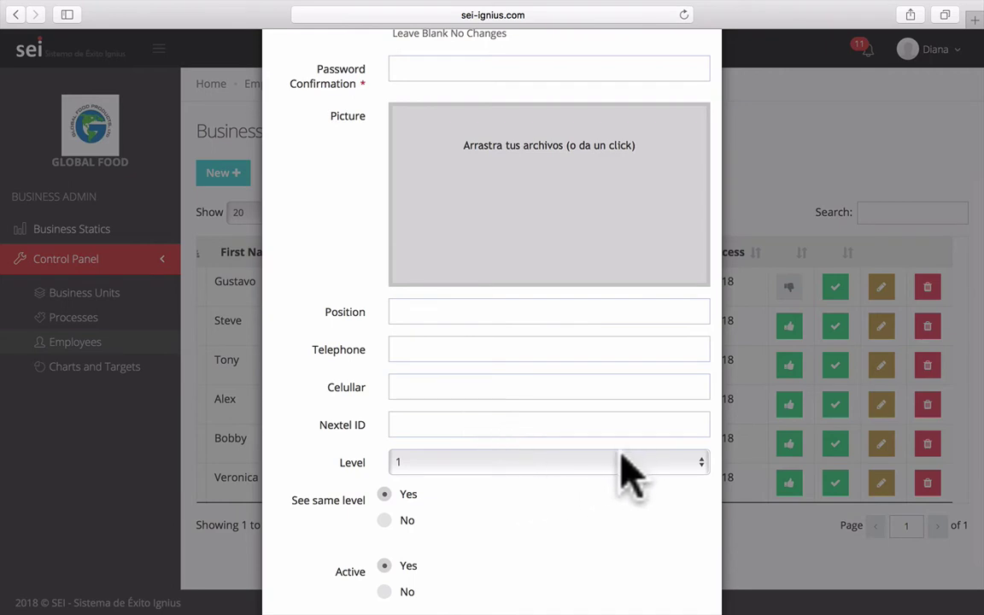
Check the level options in the employee's edit form and close the form without saving.
click(591, 461)
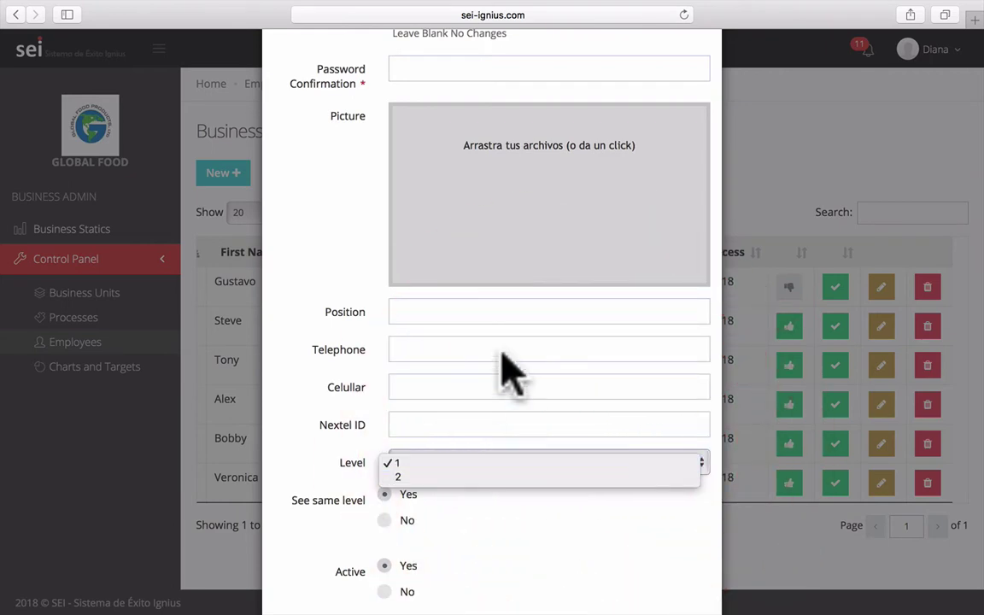
click(344, 202)
scroll(347, 209, up, 5)
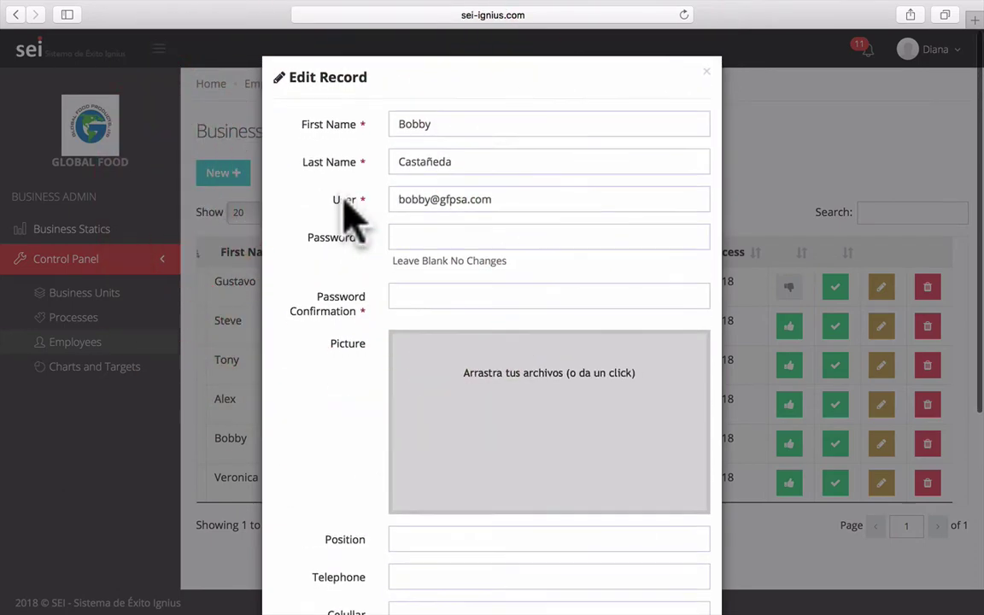
click(706, 69)
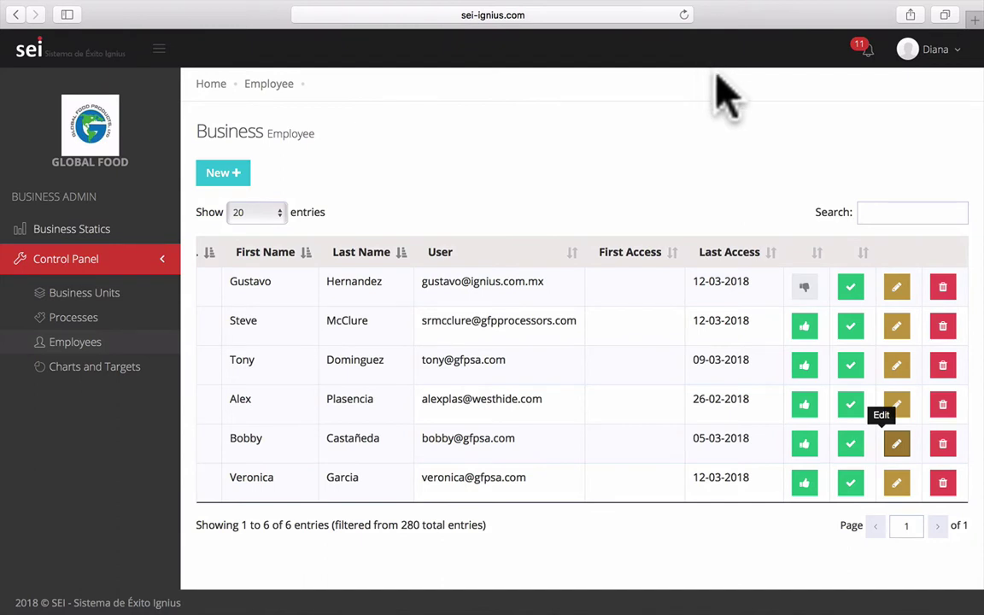
Open the Charts and Targets list, look through the indicators, and sort them by unit and finally by process.
click(102, 376)
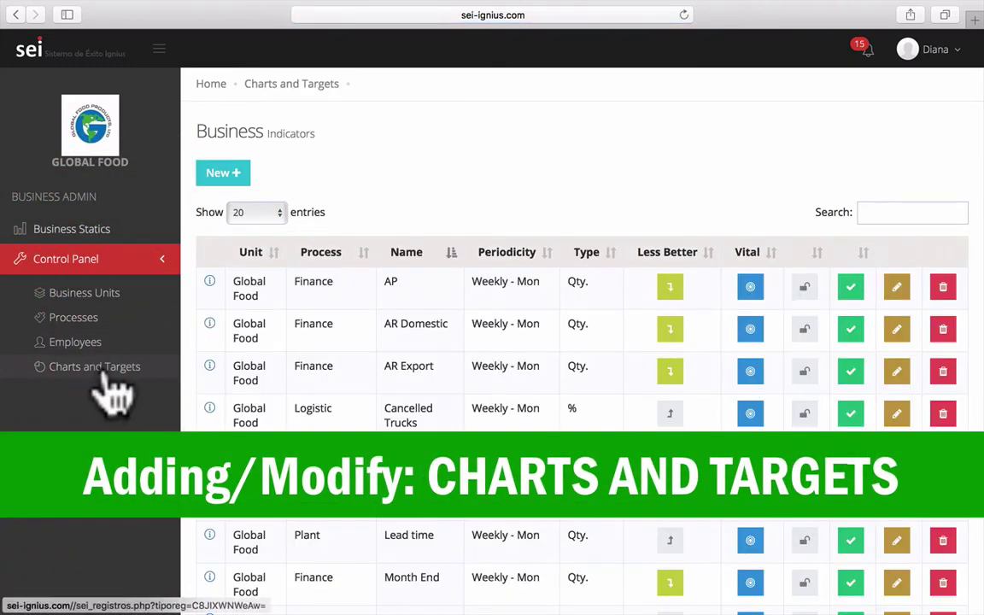
scroll(420, 192, down, 5)
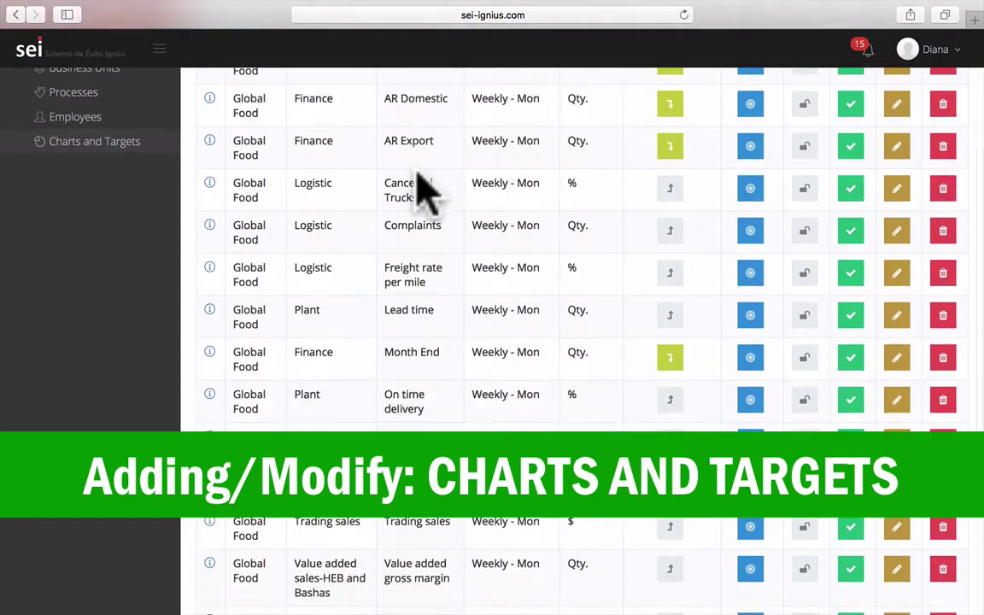
scroll(425, 193, down, 2)
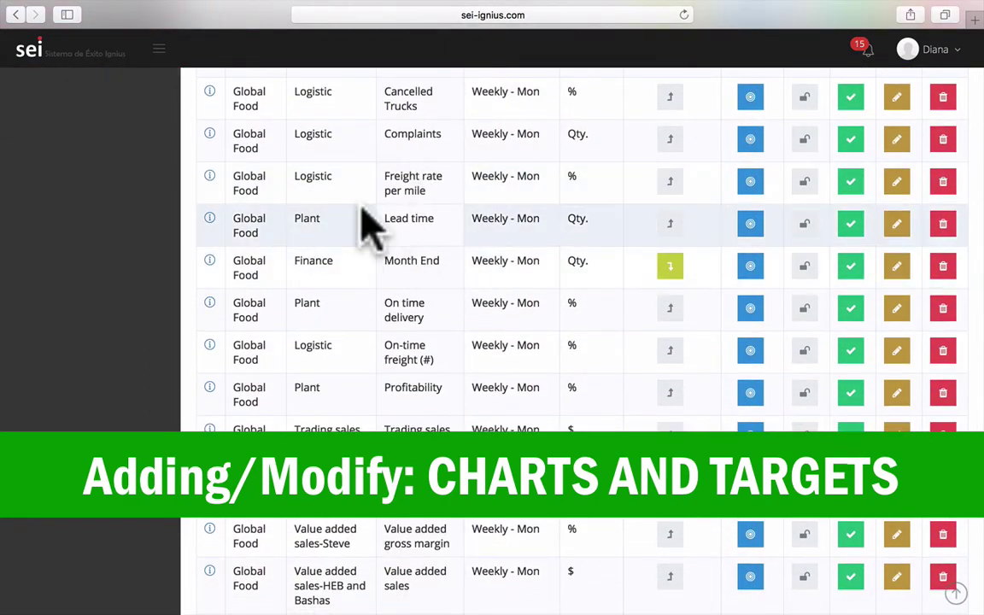
scroll(367, 224, up, 7)
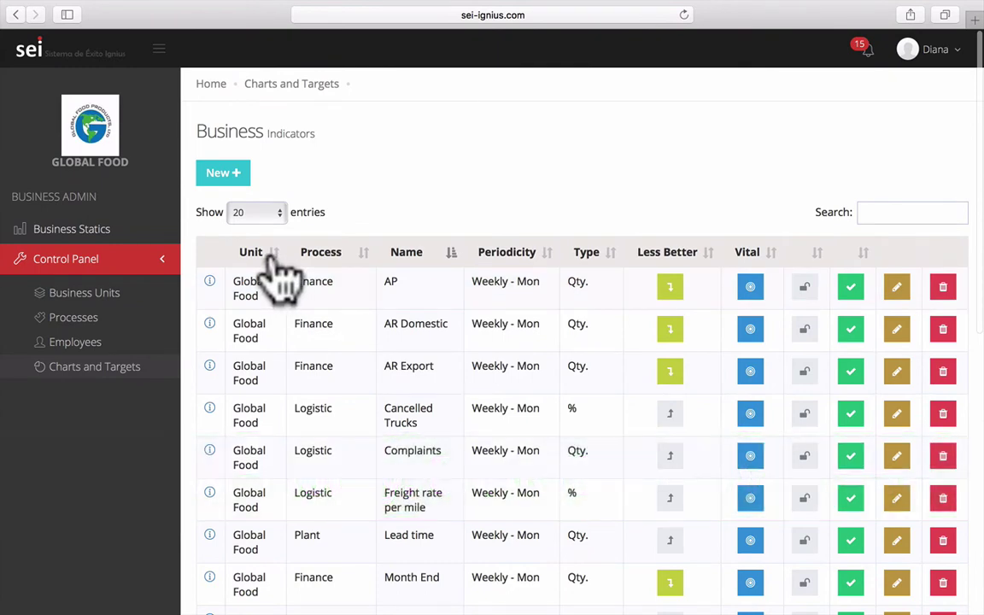
click(271, 257)
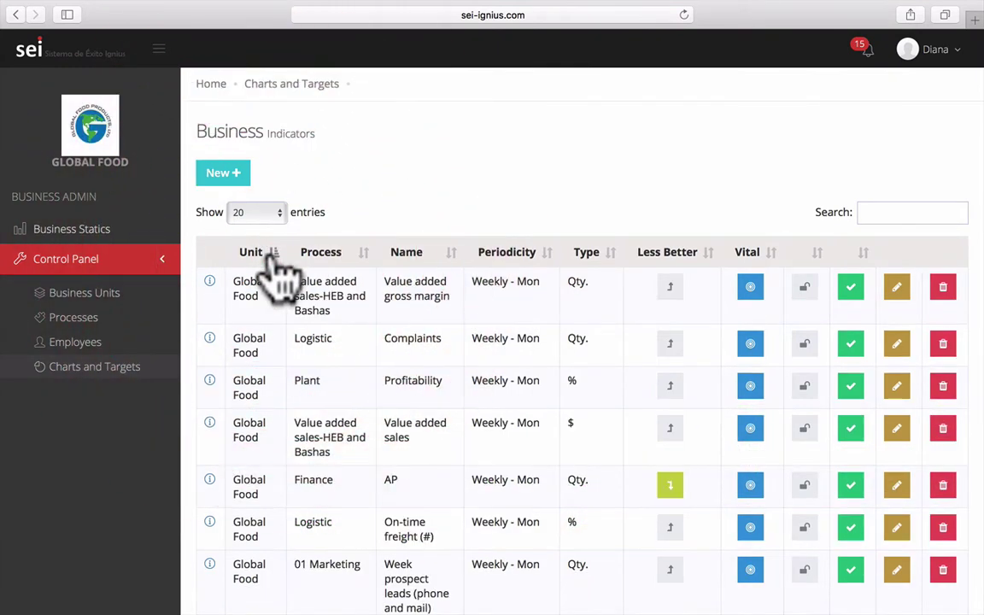
click(363, 254)
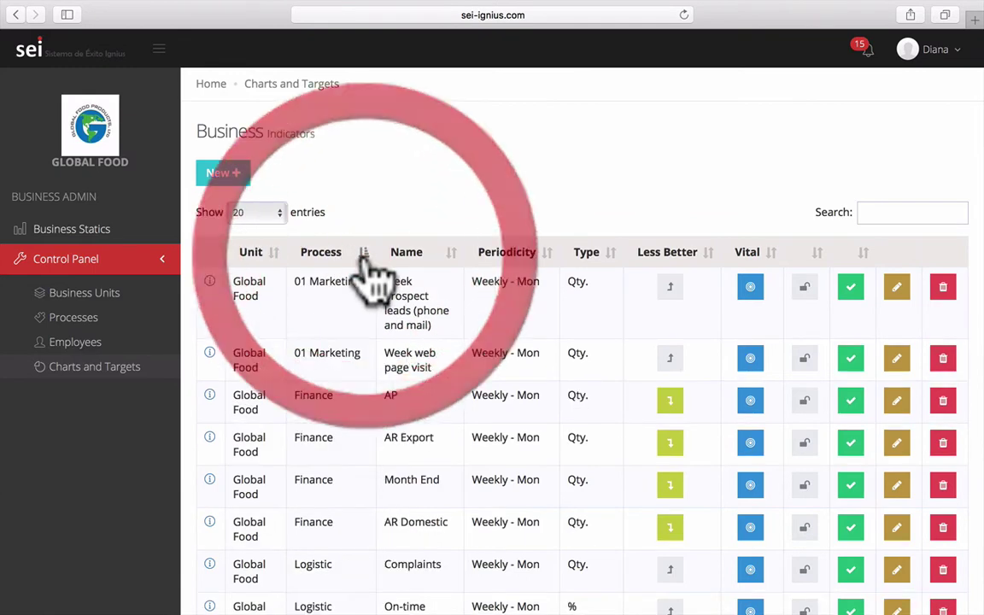
Sort the indicators by name and finally by periodicity, and look through the list to its end.
click(445, 252)
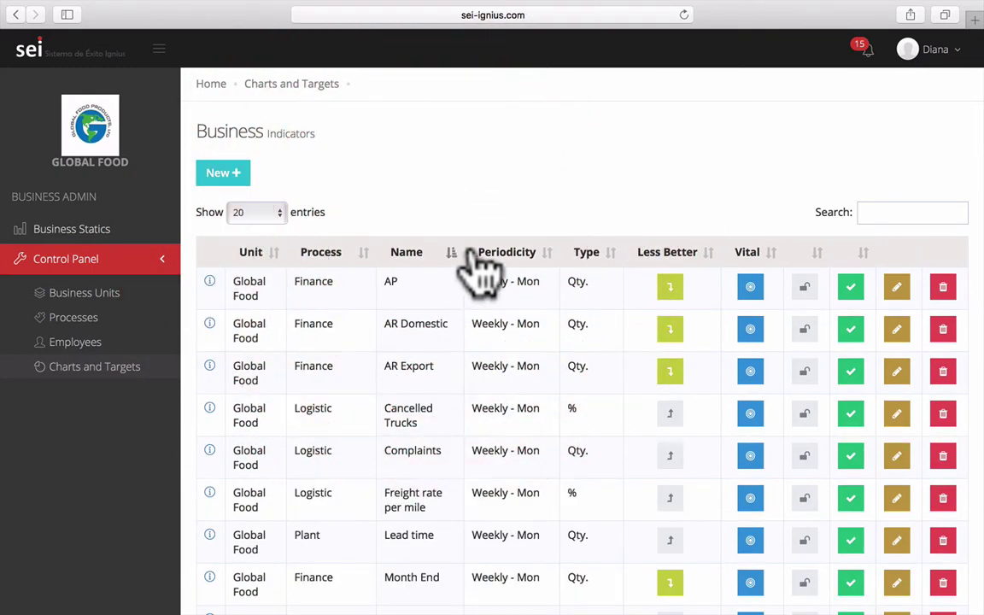
click(543, 254)
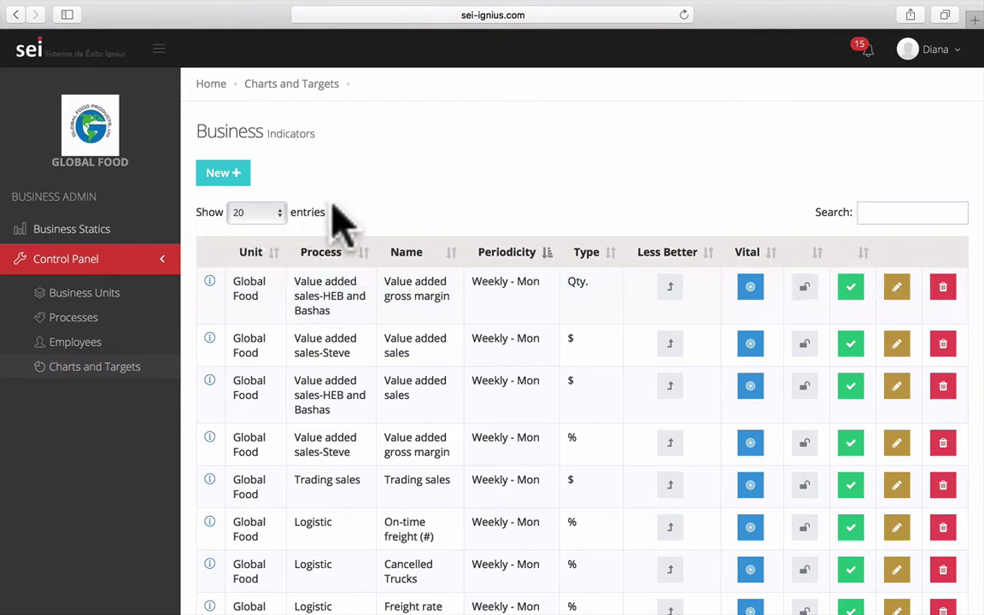
scroll(432, 214, down, 5)
scroll(432, 213, down, 5)
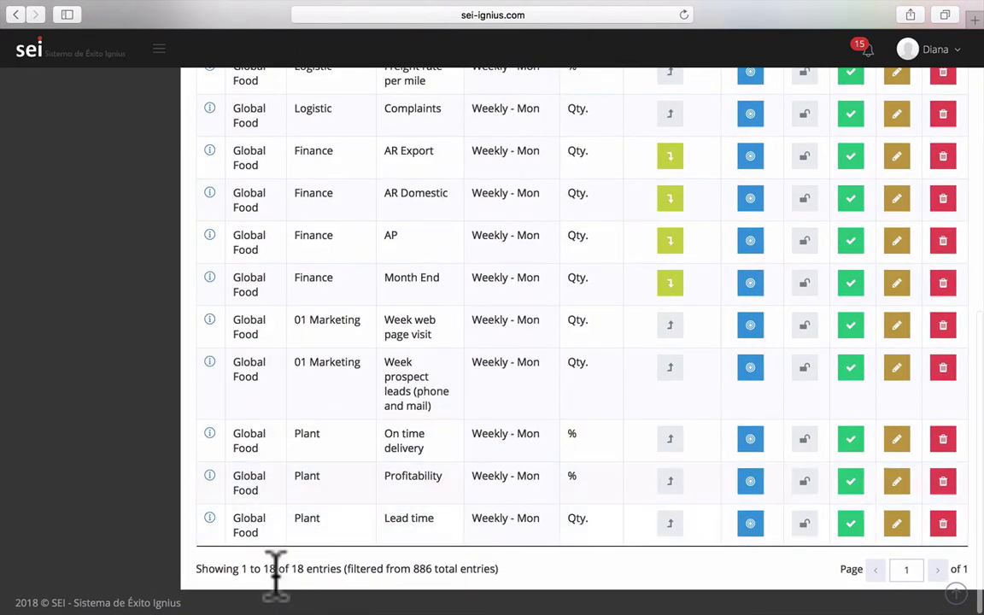
Check the options for the number of entries shown per page, keeping 20 selected.
scroll(276, 577, up, 10)
click(262, 213)
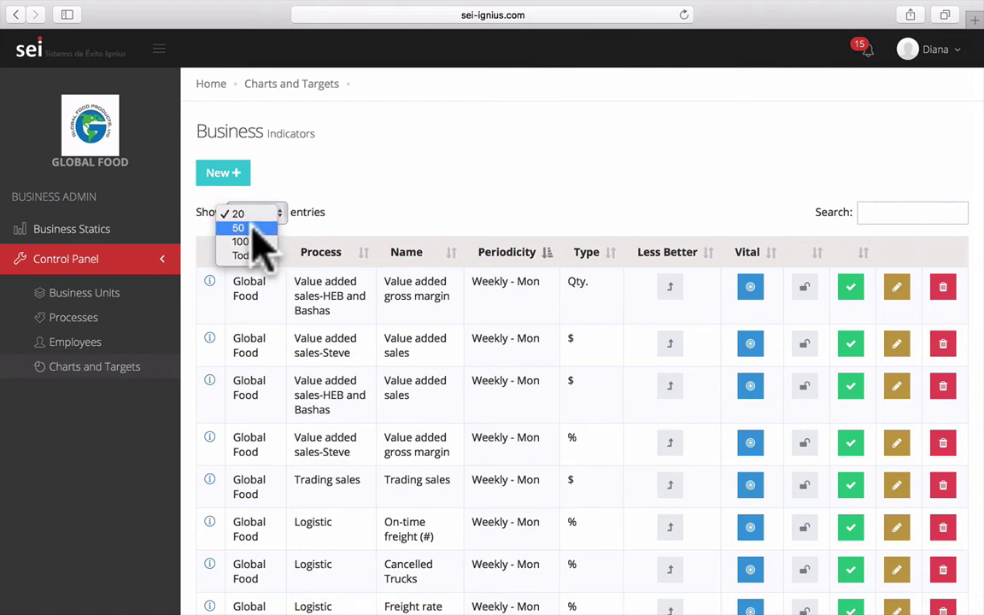
click(490, 229)
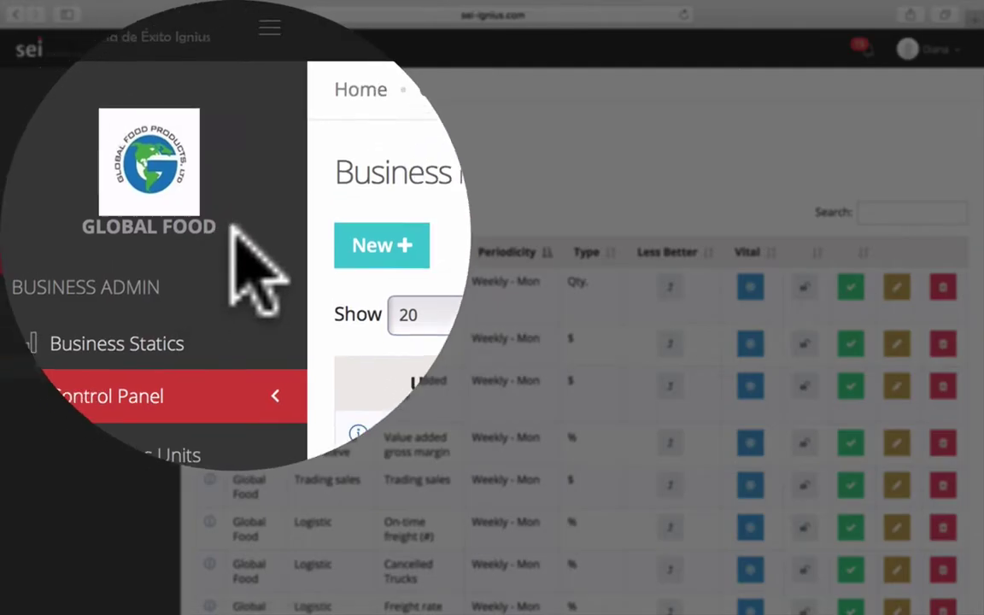
Start a new indicator record with unit Global Food and process 01 Marketing.
click(235, 227)
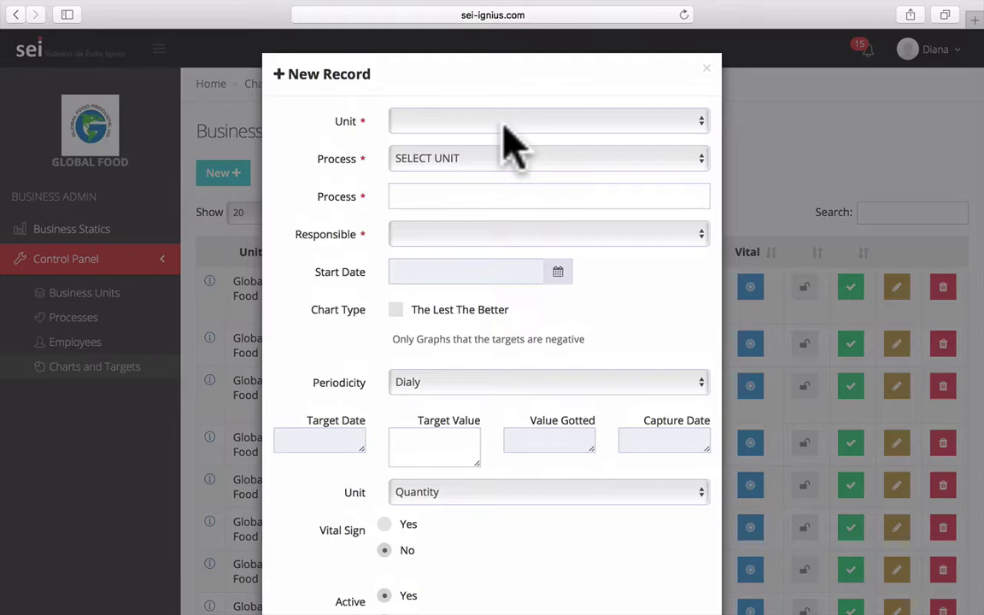
click(502, 121)
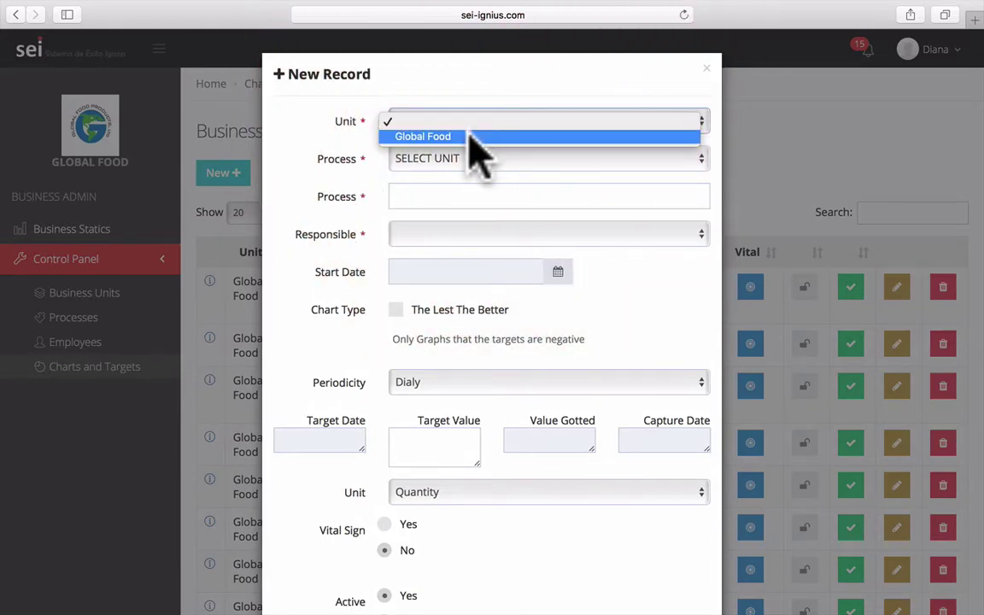
click(469, 137)
click(458, 158)
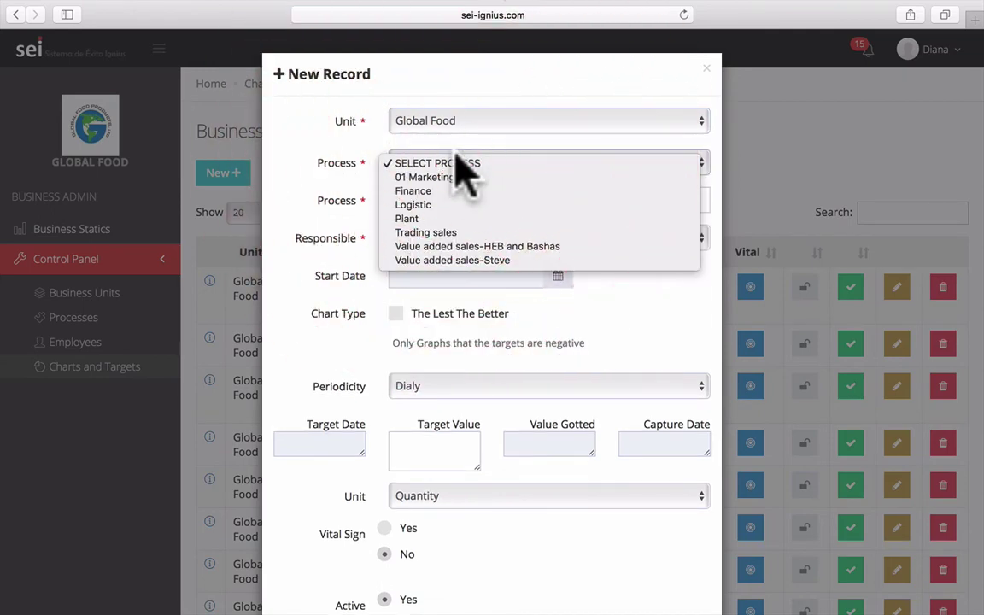
click(454, 176)
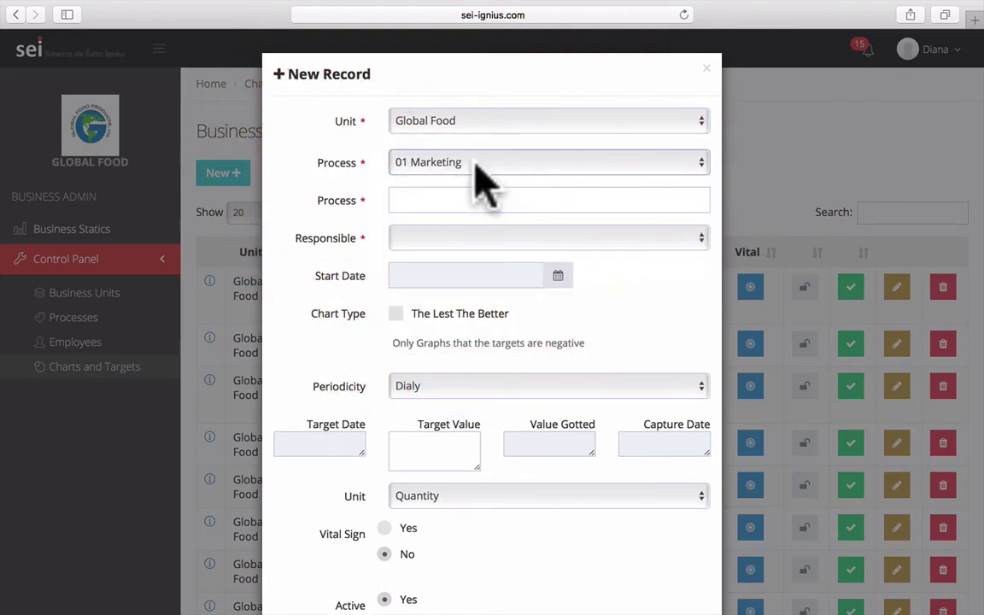
click(413, 164)
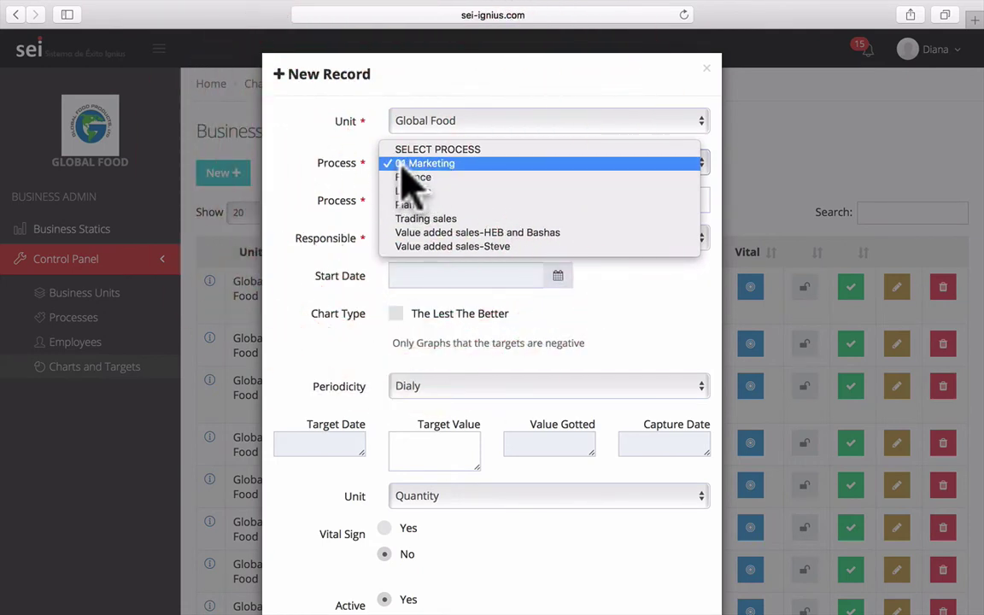
click(357, 167)
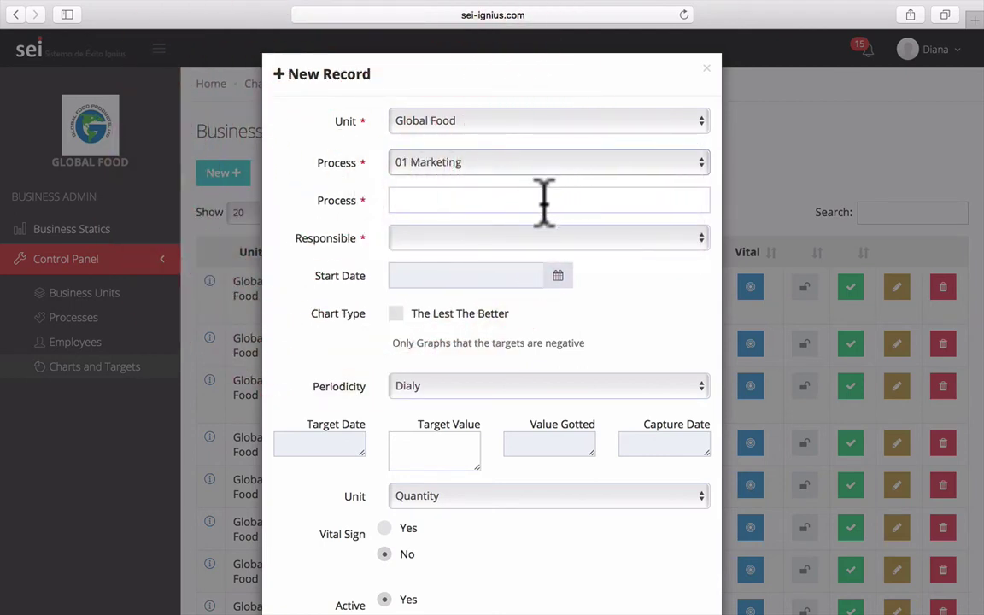
Name the new indicator "New leads from linkedin" in the second Process field.
click(441, 200)
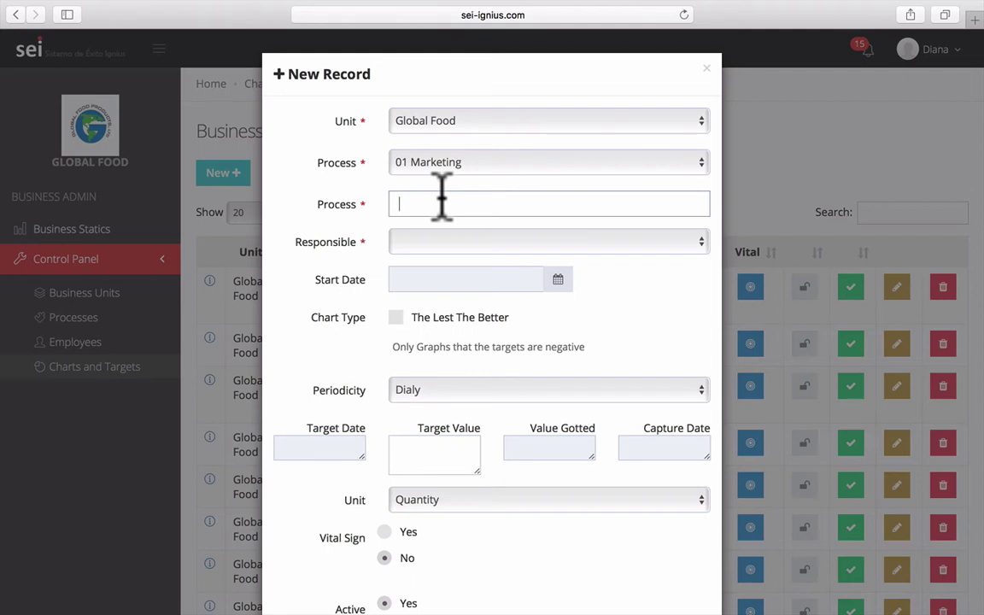
text(New)
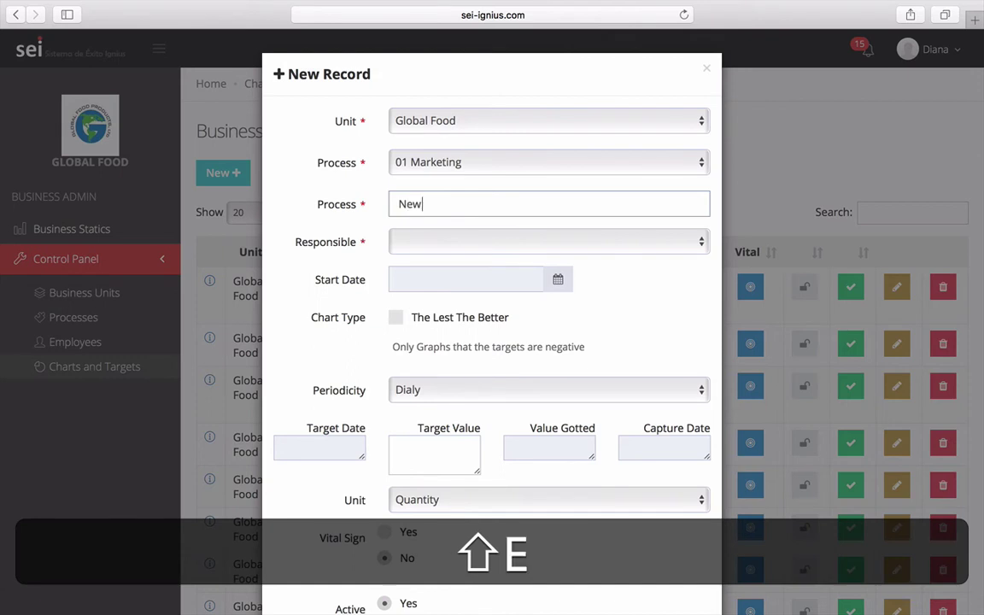
text( le)
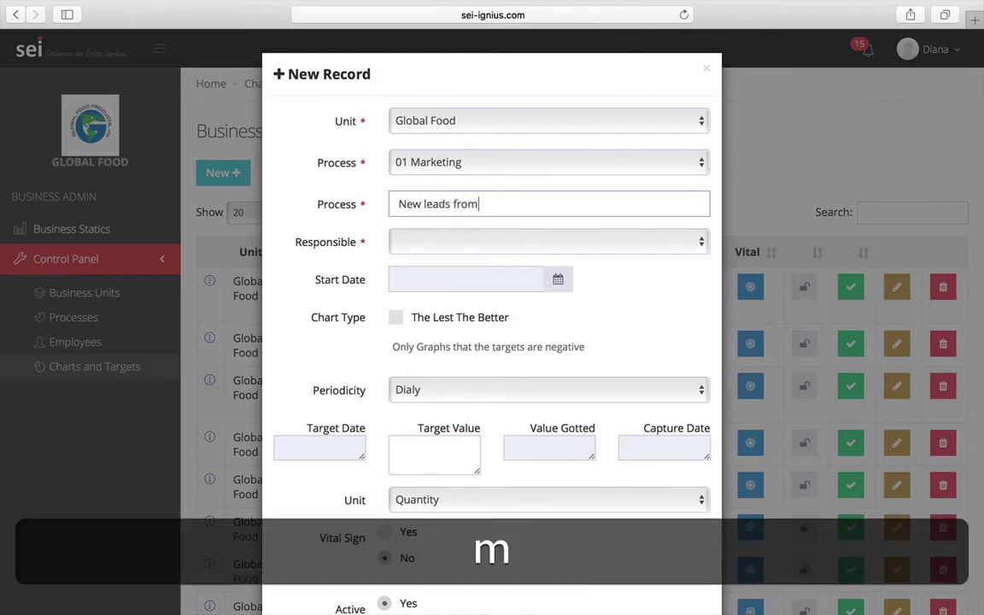
text(ads from )
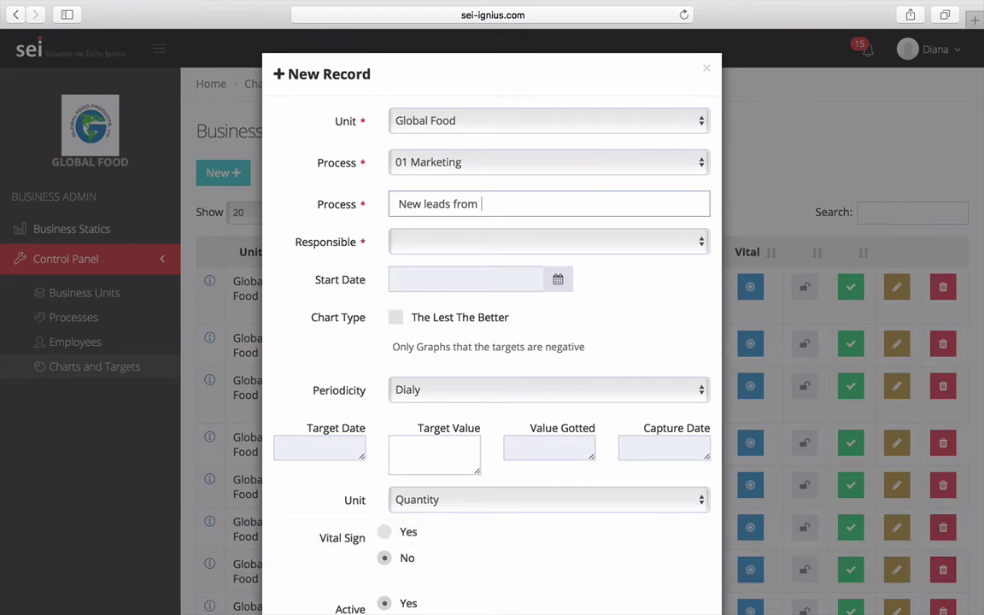
text(linek)
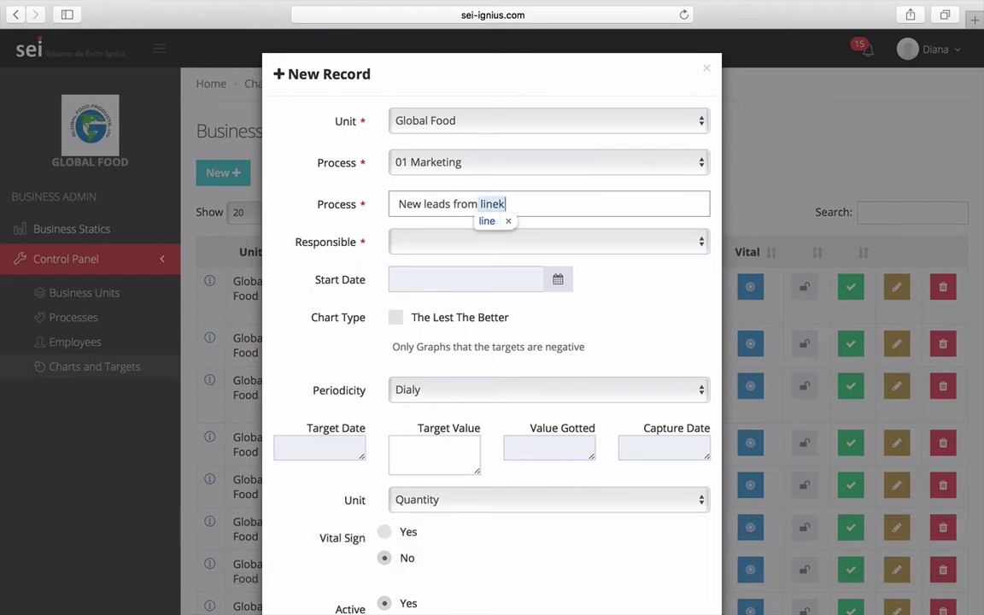
key(BackSpace)
key(BackSpace)
key(BackSpace)
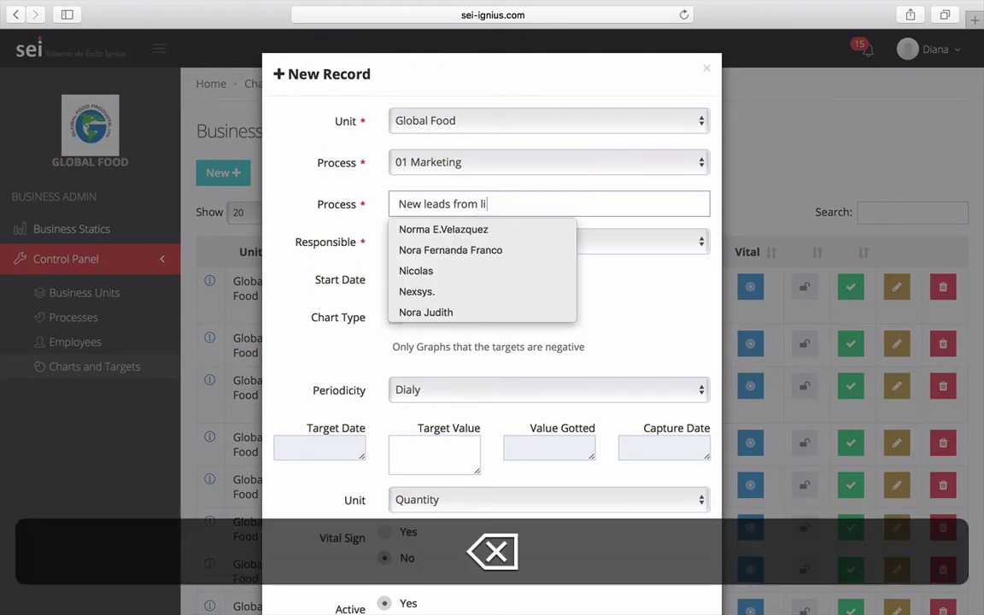
text(nk)
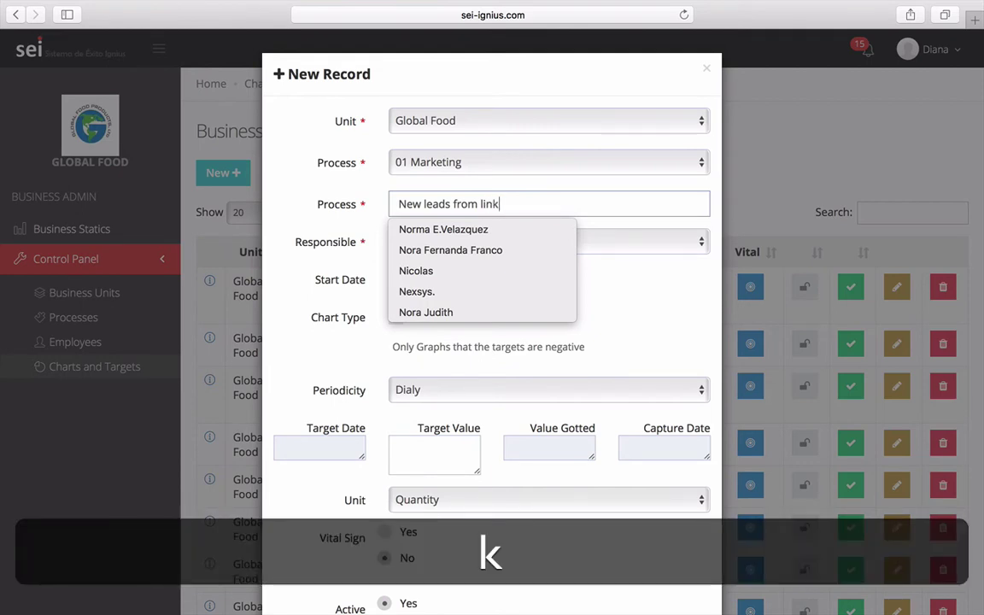
text(edin)
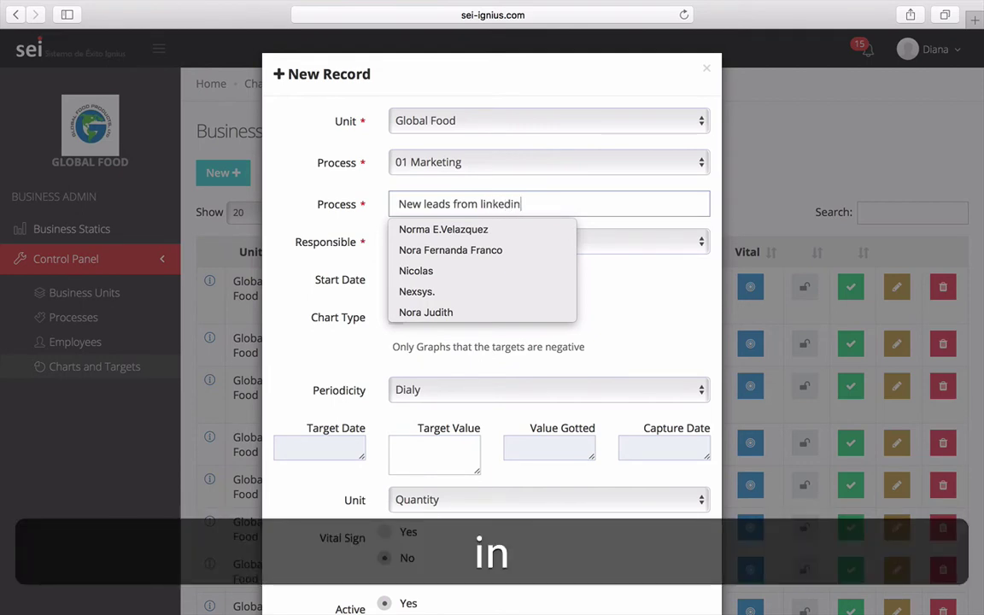
click(393, 202)
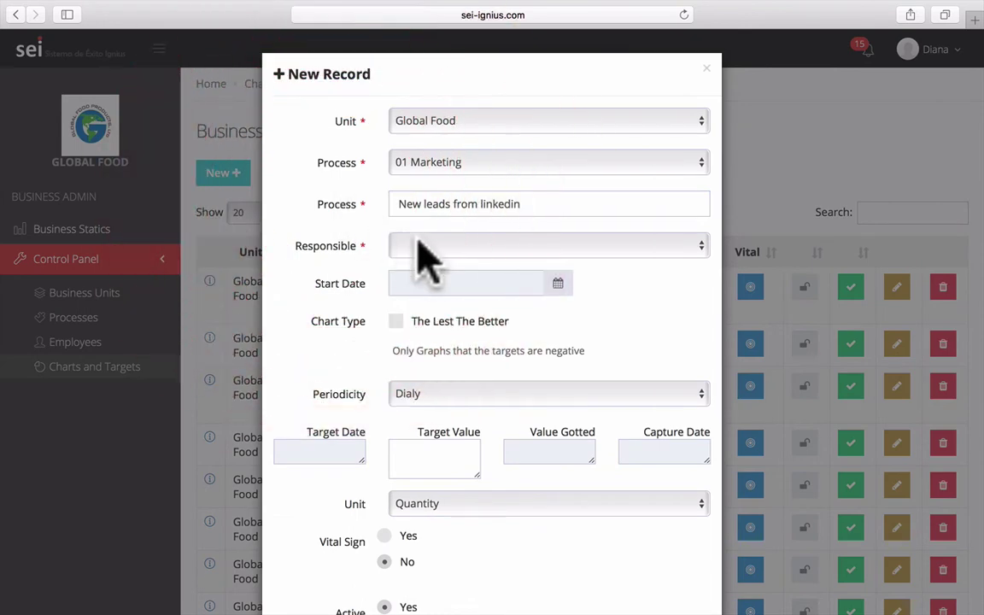
Assign the first listed employee as responsible and set the start date to 19-03-2018.
click(422, 249)
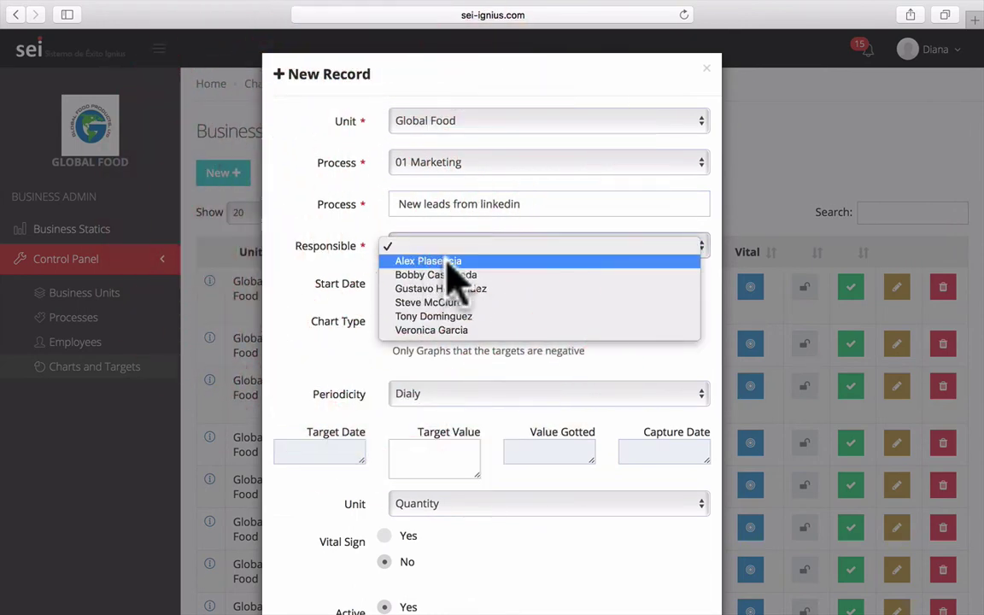
click(451, 262)
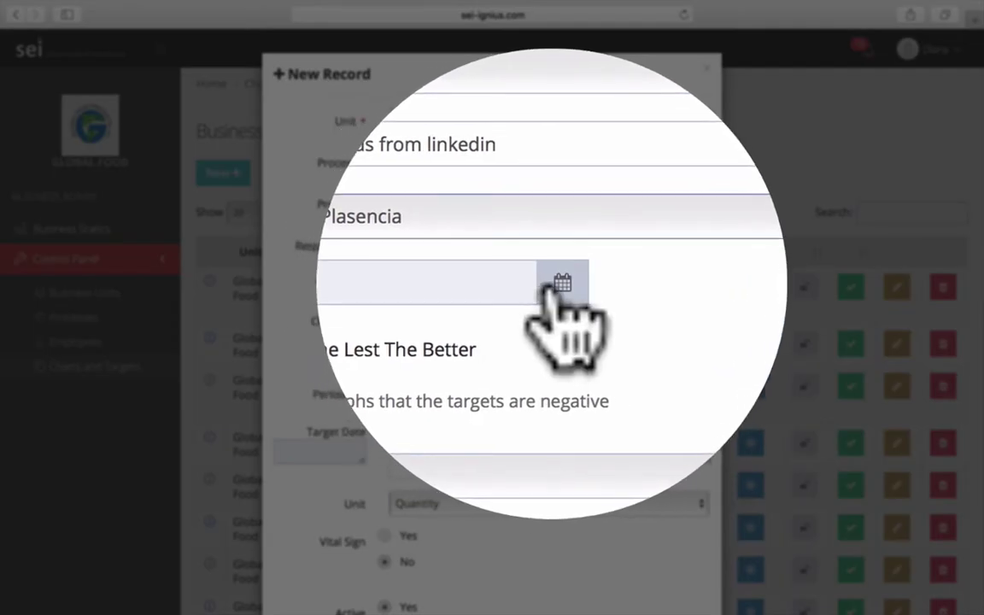
click(564, 285)
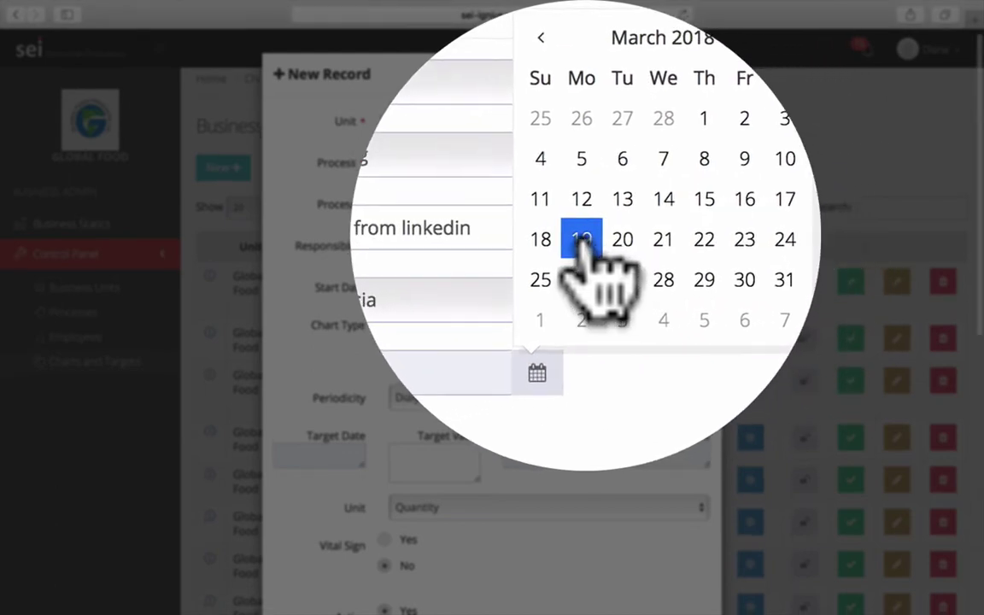
click(576, 233)
Try the chart type option The Lest The Better and clear it again.
scroll(697, 367, down, 1)
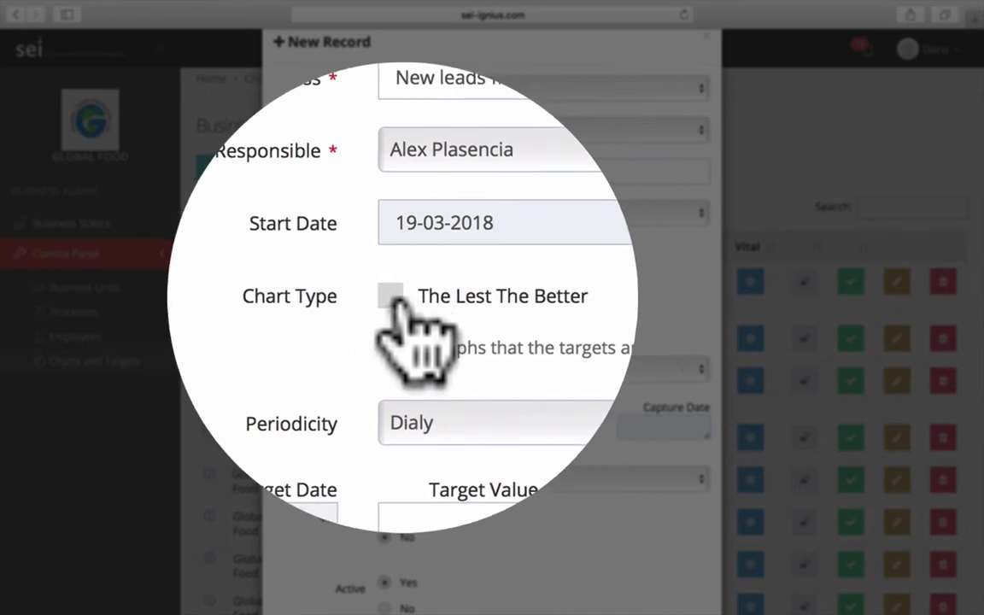
click(393, 295)
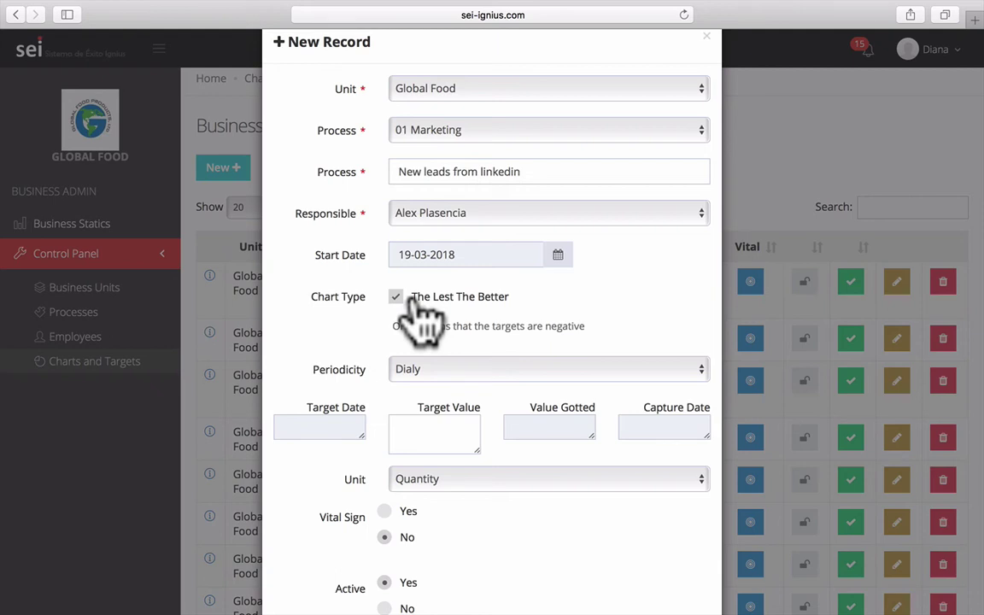
click(515, 297)
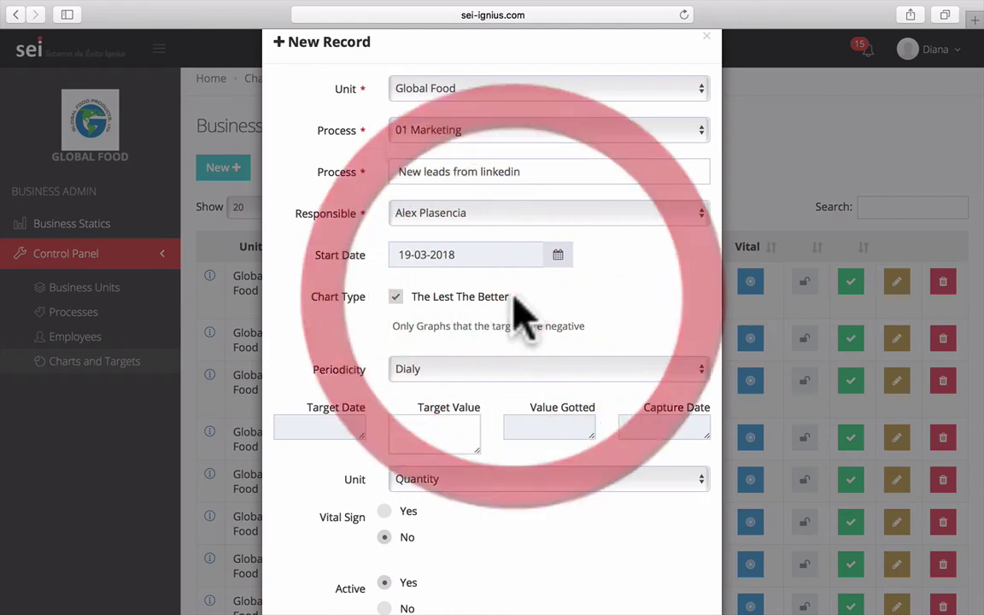
click(396, 297)
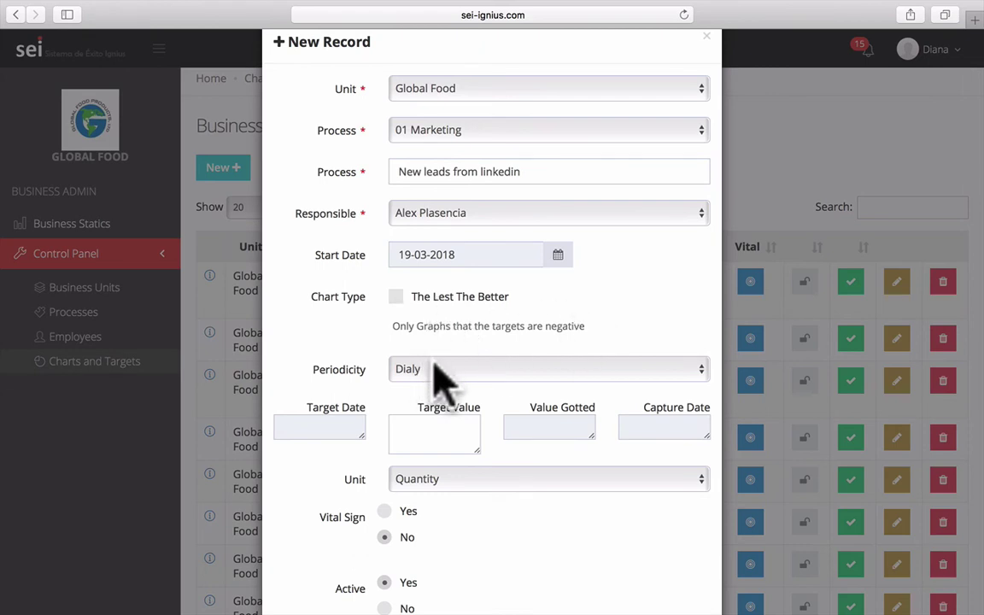
Set the indicator's periodicity to Weekly with Monday as the capture date.
scroll(500, 351, down, 2)
click(479, 326)
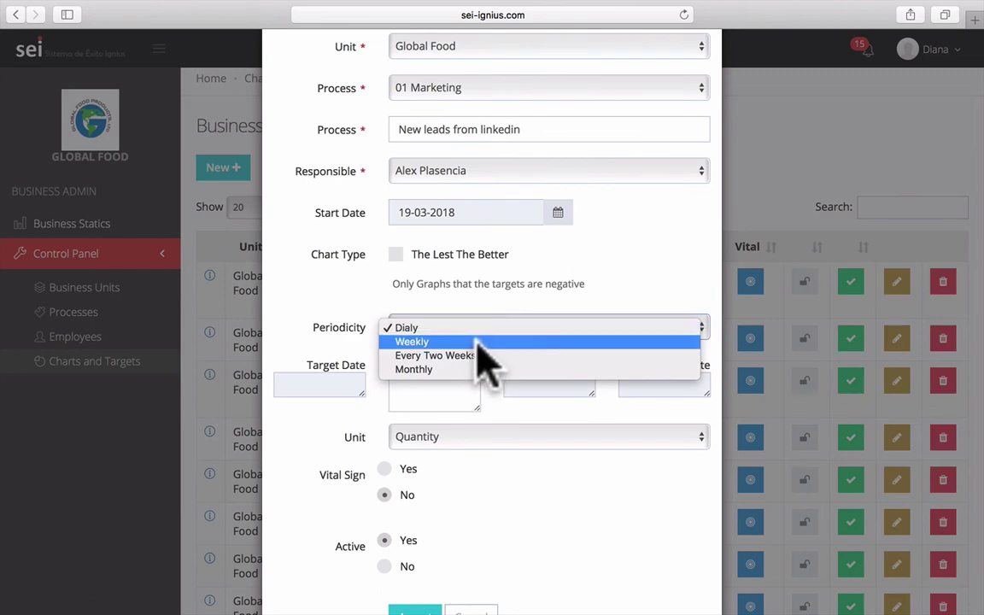
click(475, 342)
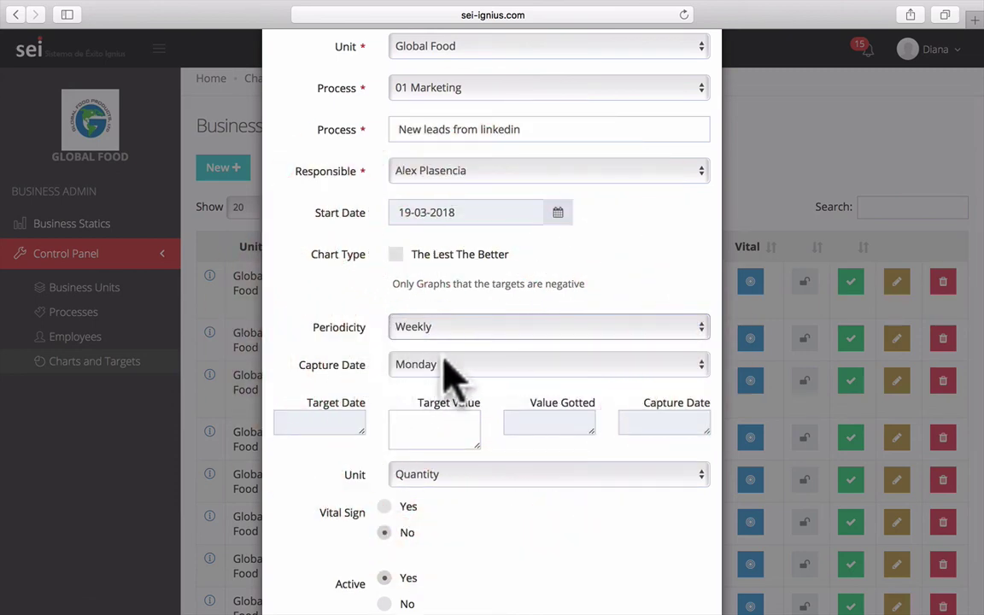
click(441, 366)
click(441, 365)
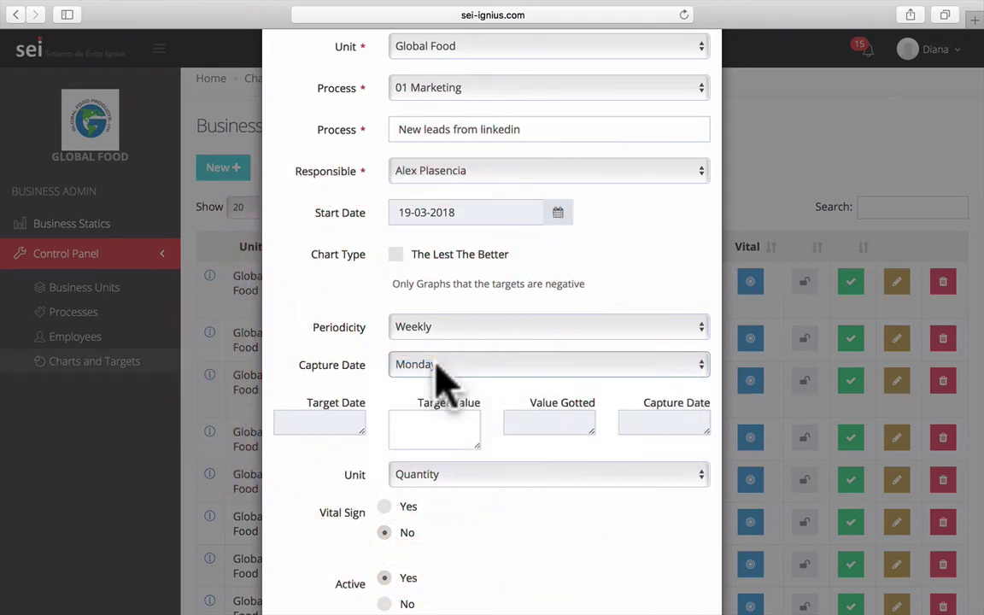
Enter 10 as the indicator's target value.
scroll(393, 397, down, 2)
scroll(382, 393, up, 1)
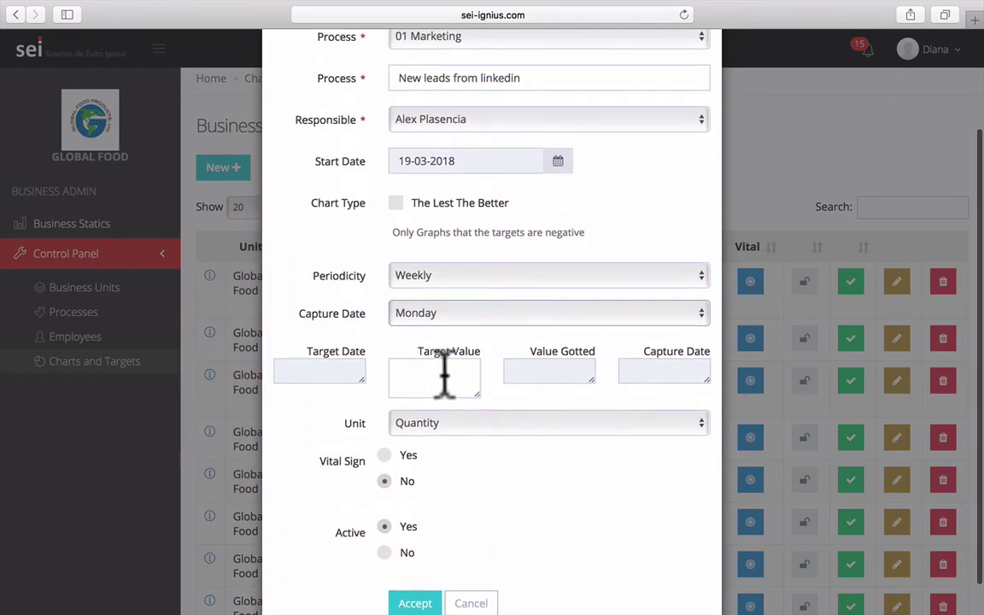
click(468, 371)
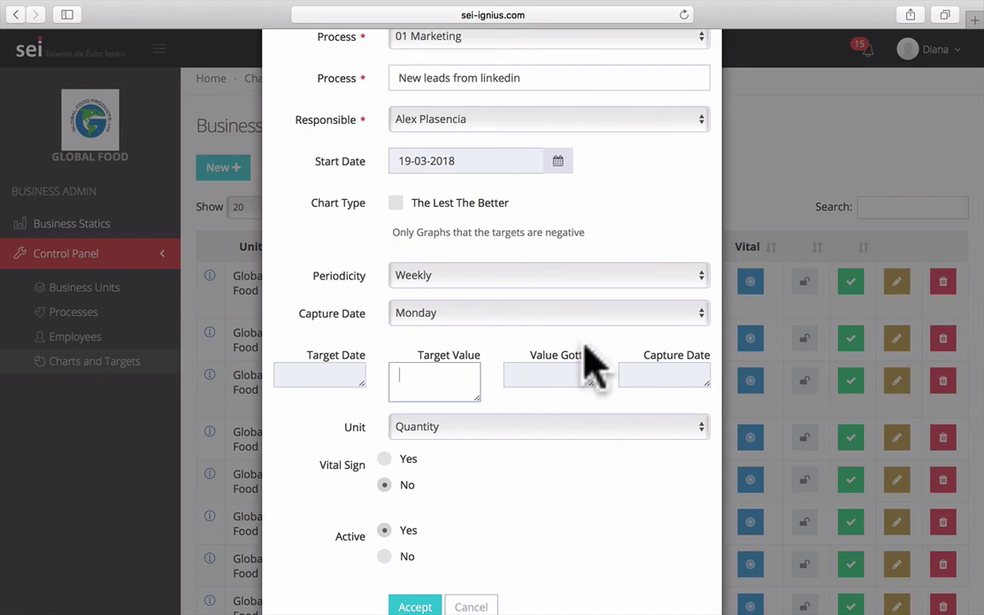
scroll(589, 363, up, 2)
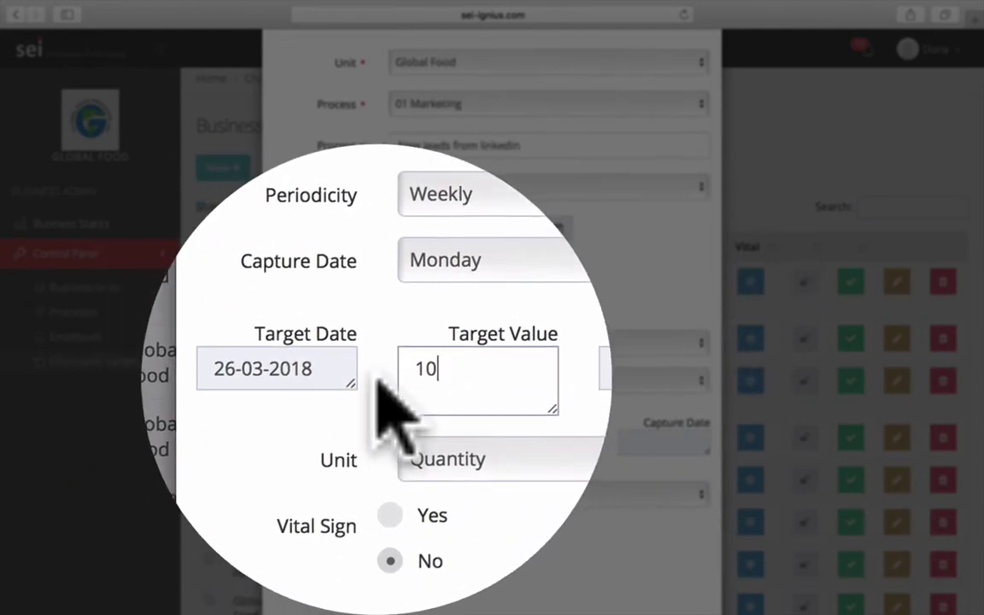
click(374, 379)
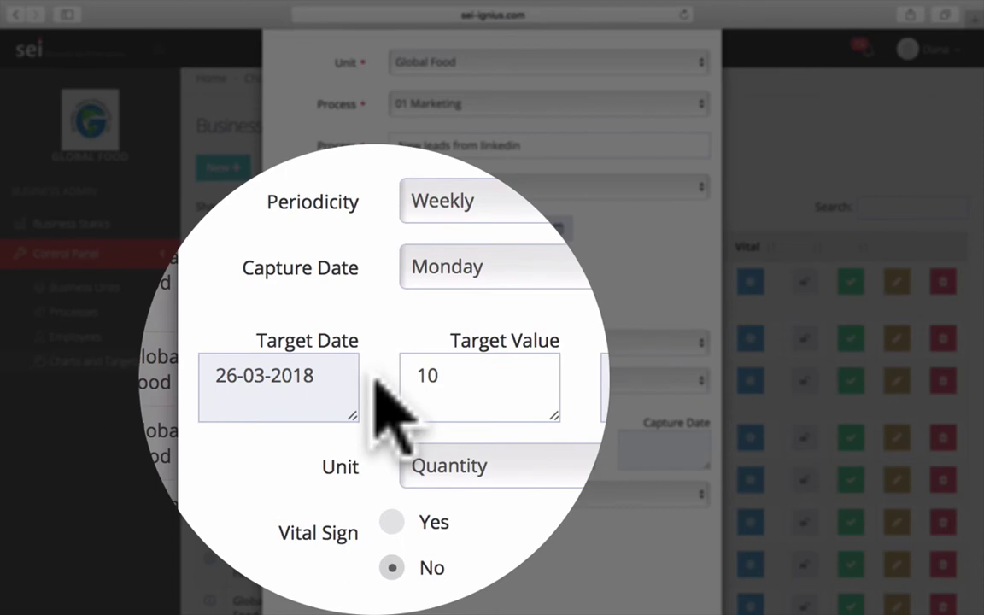
click(446, 376)
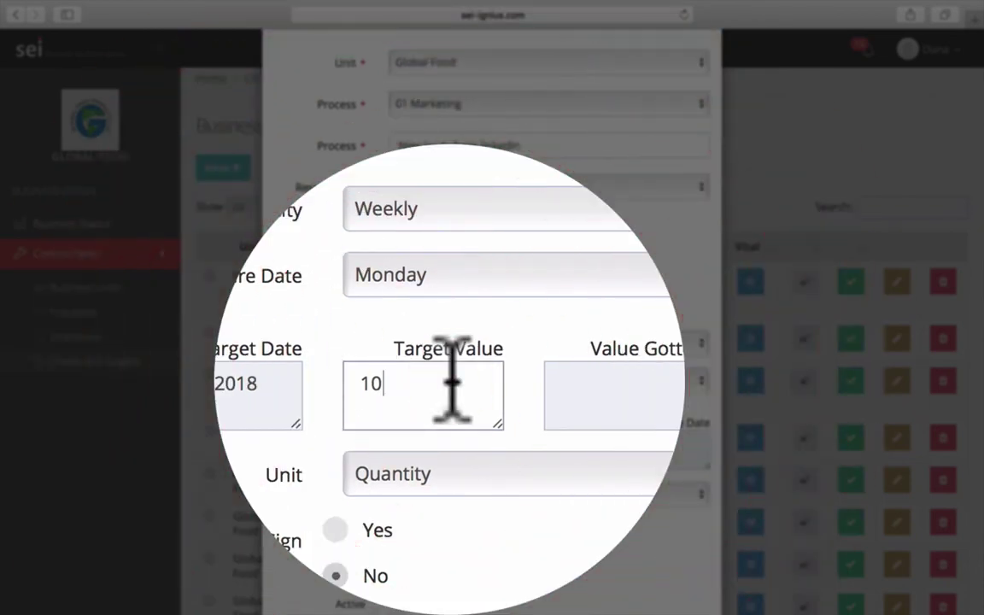
Add the remaining weekly target values 12, 15, 18, 20, 25, 30, 60, 65, 70, 80 and 100, one per line.
key(Return)
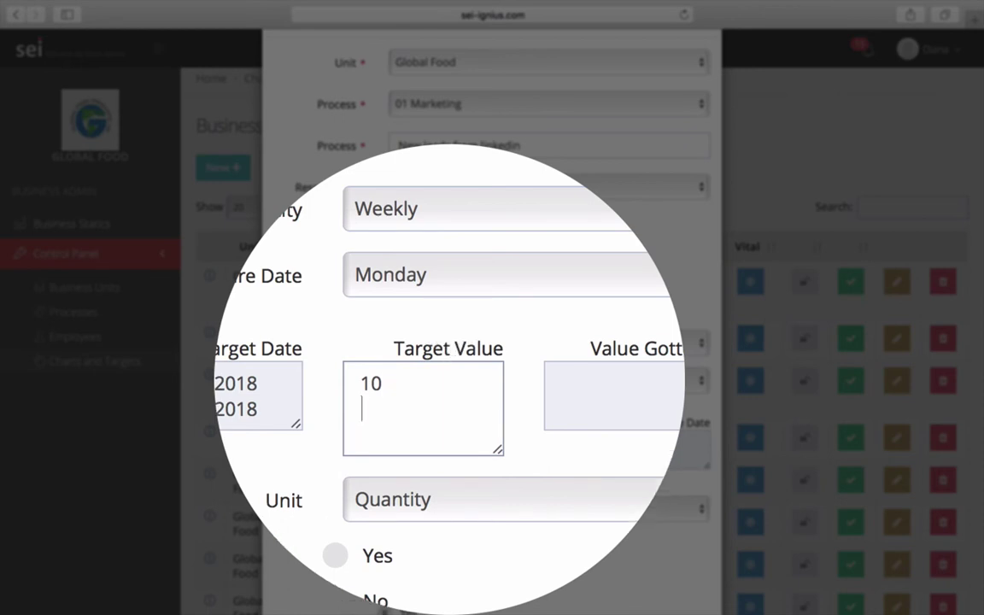
text(12)
key(Return)
text(15)
key(Return)
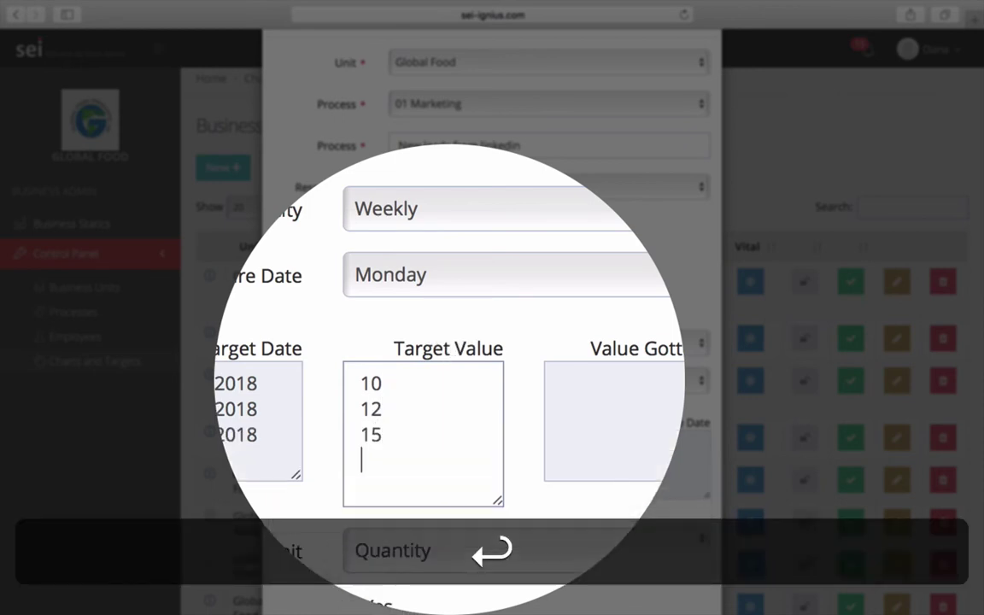
text(1)
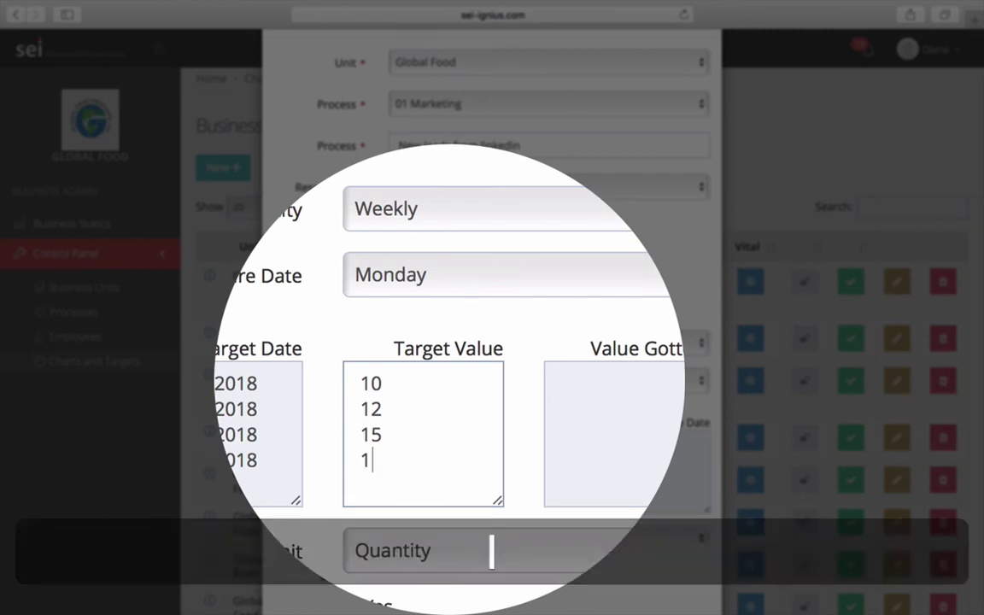
text(8)
key(Return)
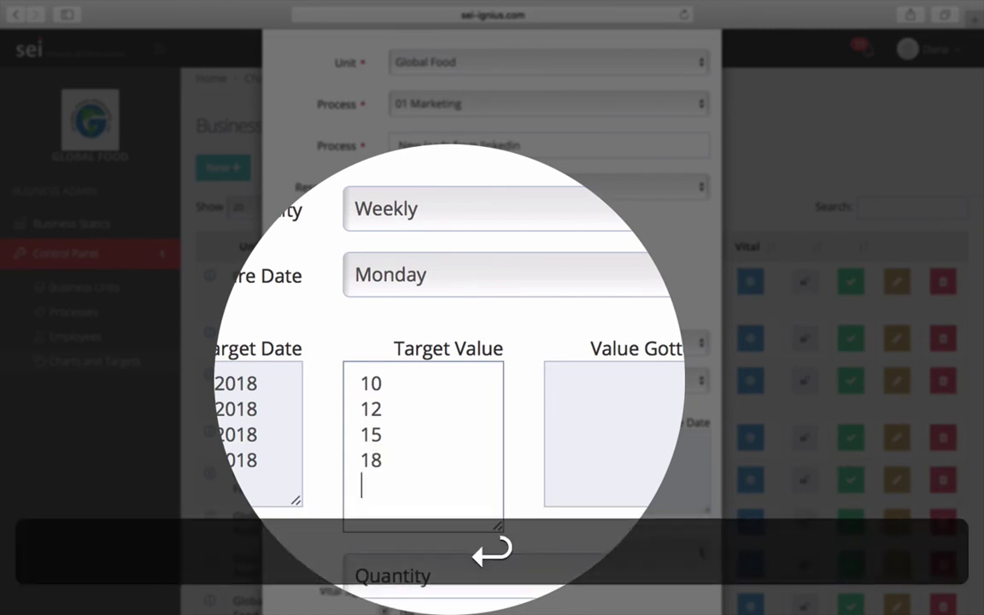
text(20)
key(Return)
text(25)
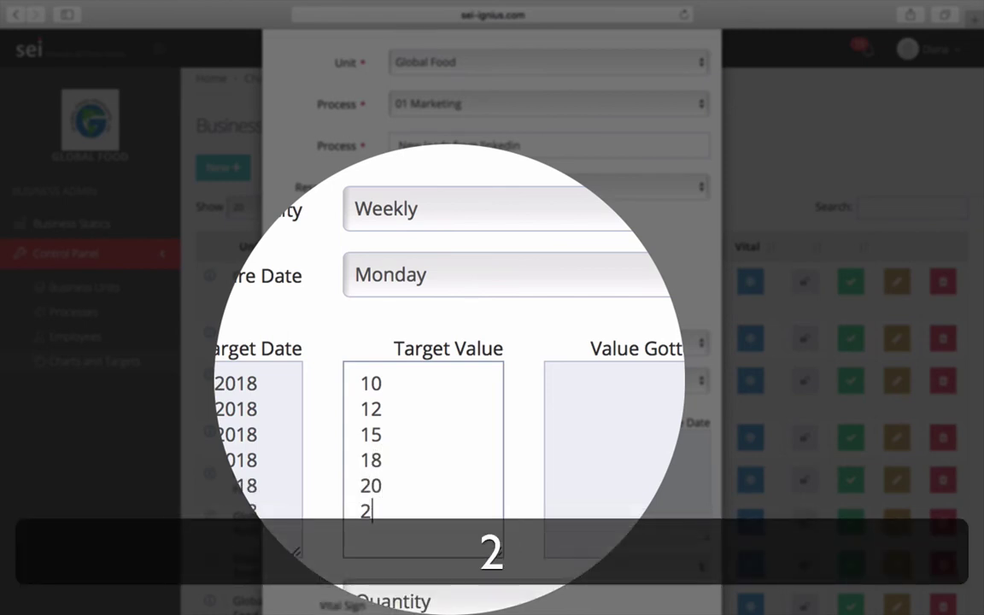
key(Return)
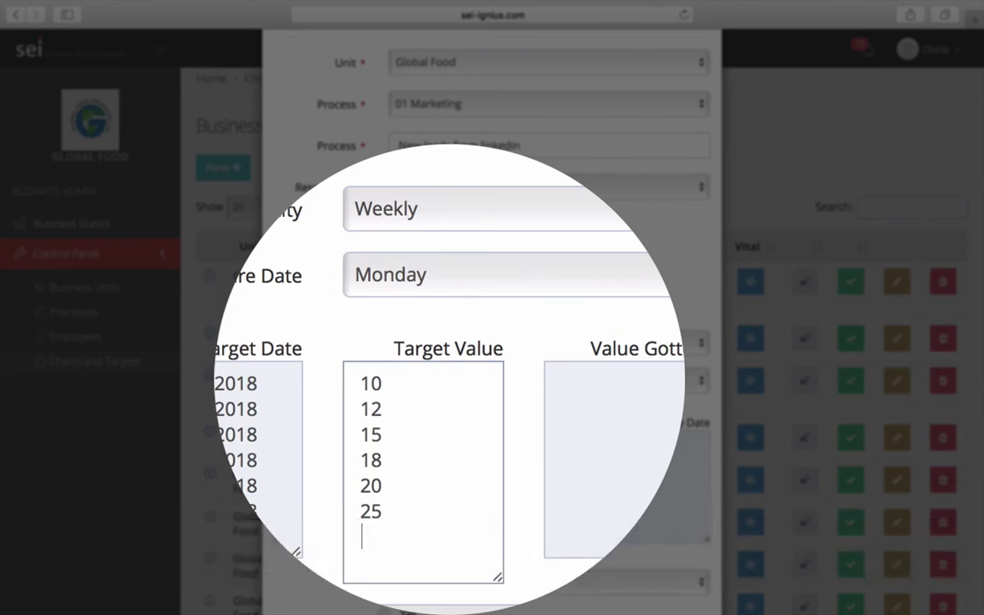
text(30)
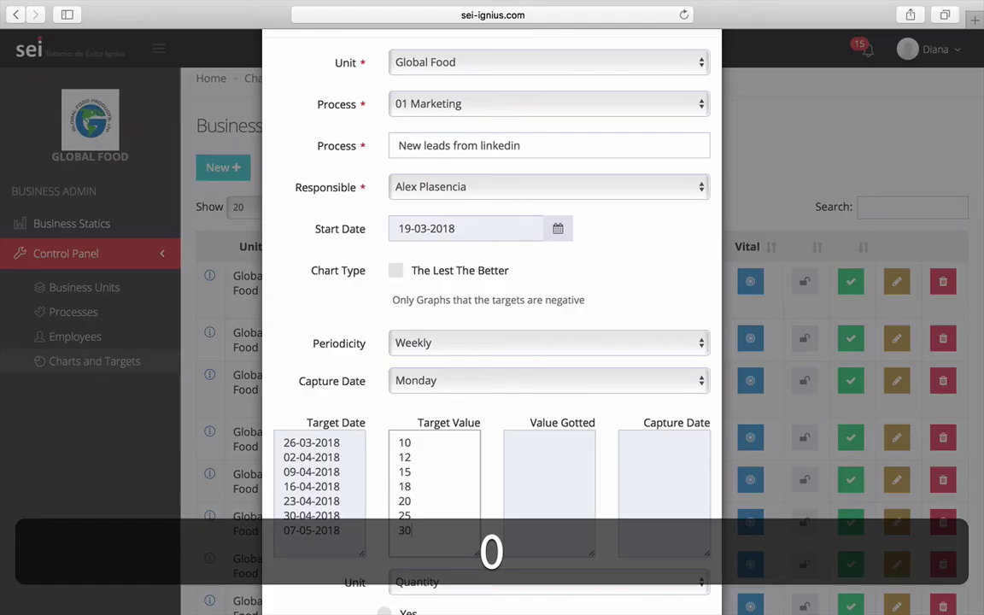
key(Return)
text(60)
key(Return)
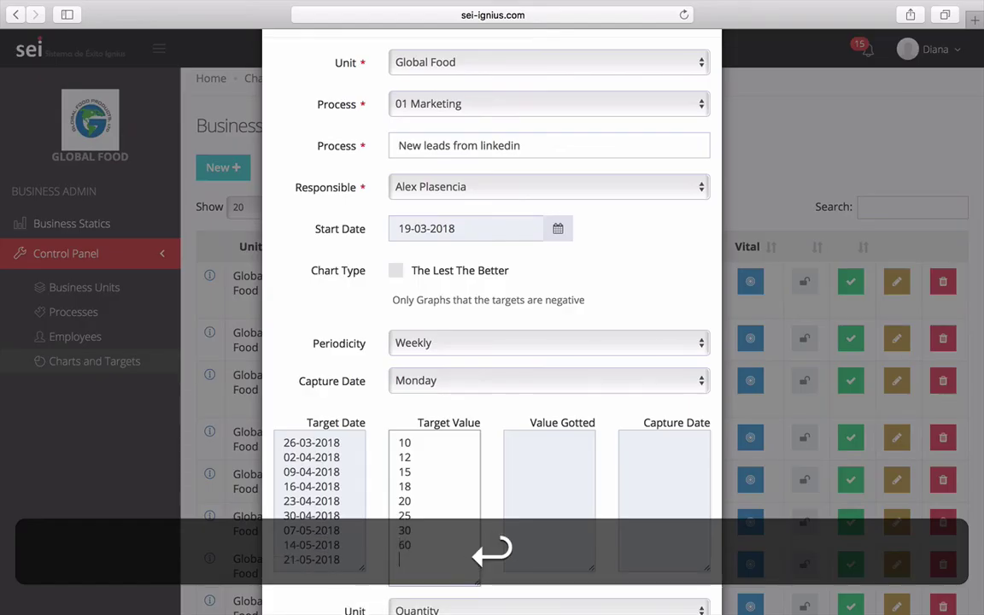
text(65)
key(Return)
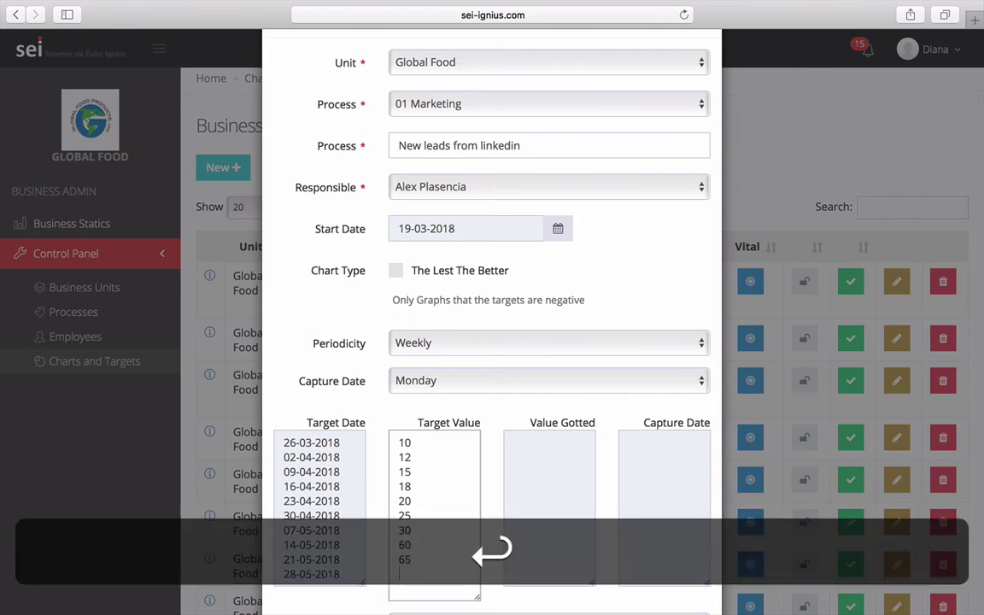
text(70)
key(Return)
text(80)
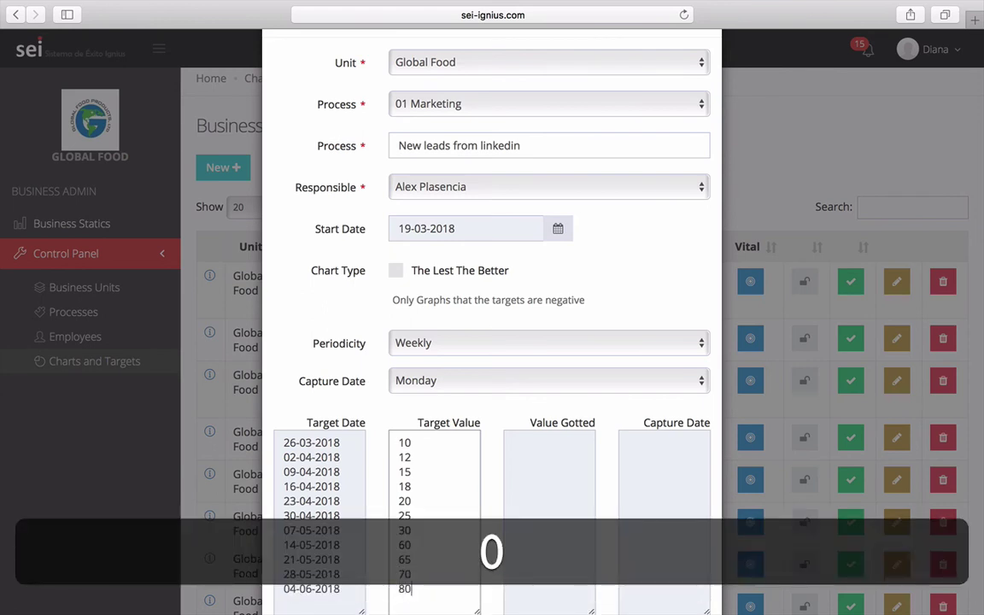
key(Return)
text(10)
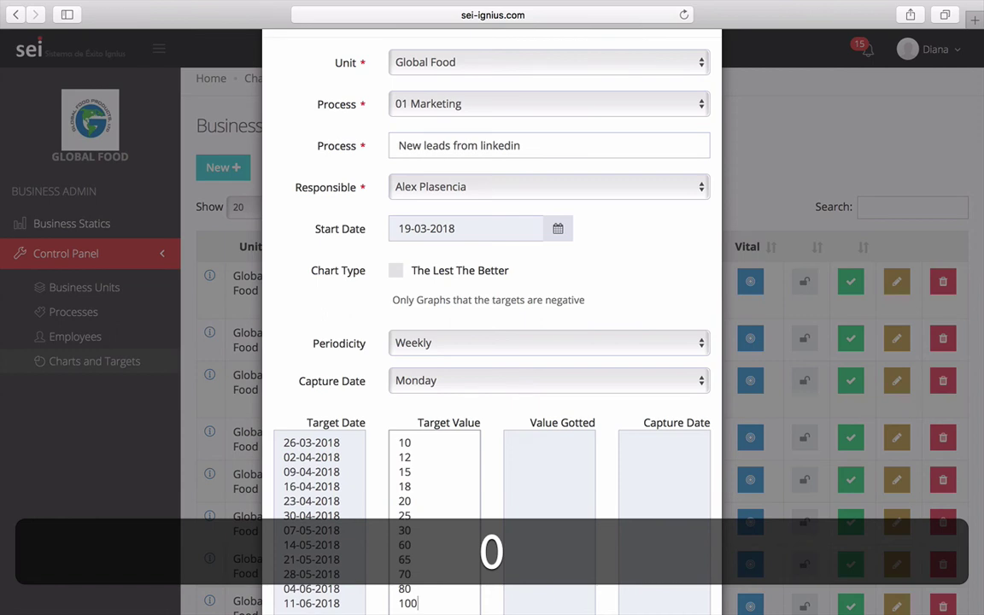
text(0)
Keep Quantity as the indicator's unit and save the new record.
scroll(438, 499, down, 3)
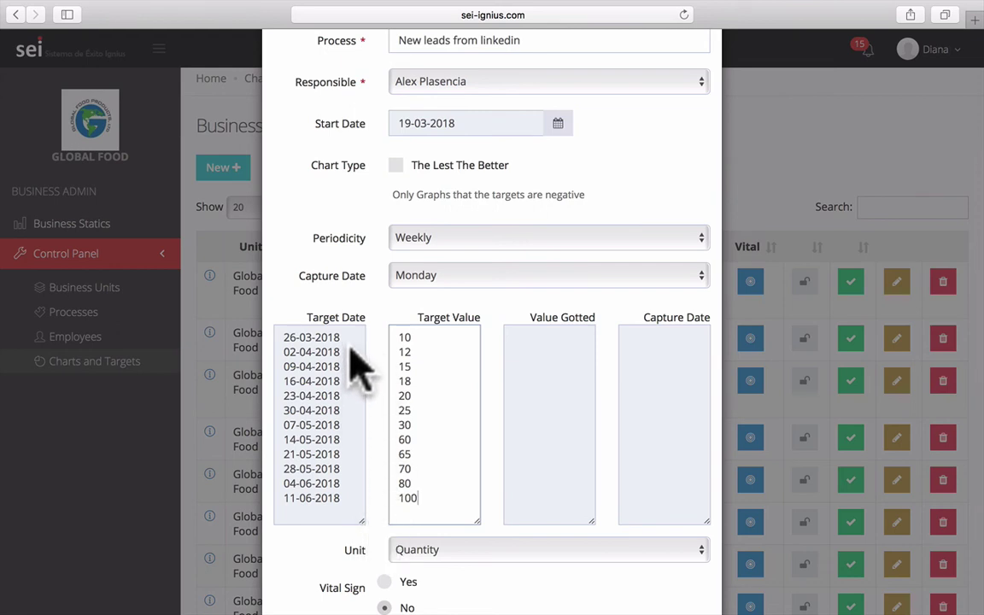
scroll(376, 427, down, 5)
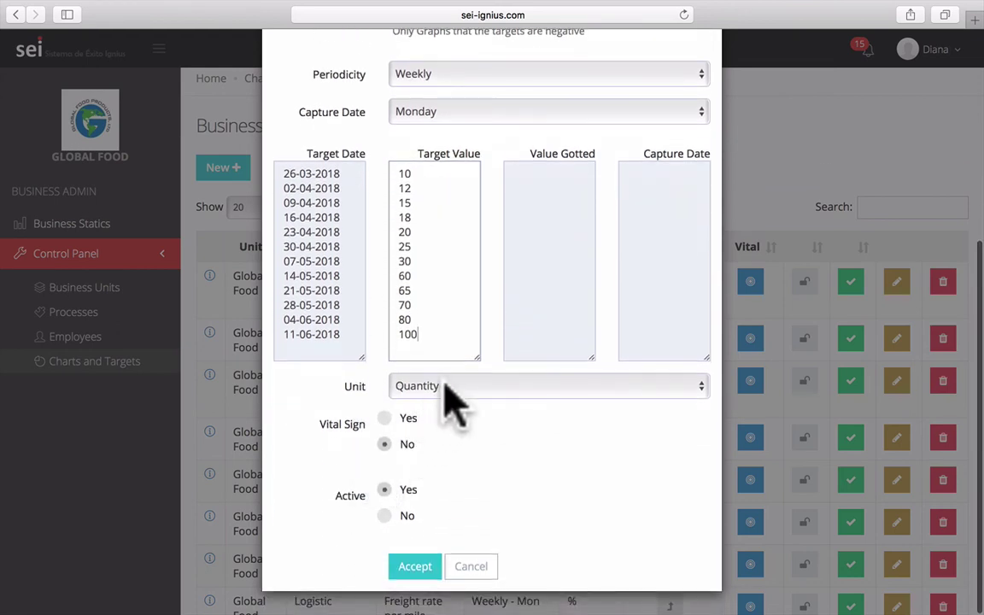
click(440, 386)
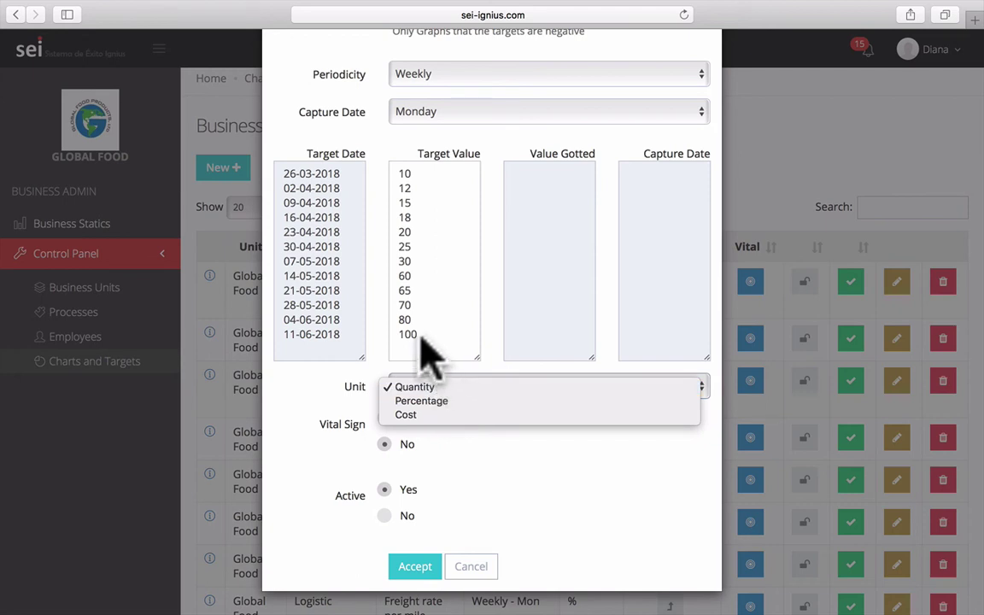
click(536, 423)
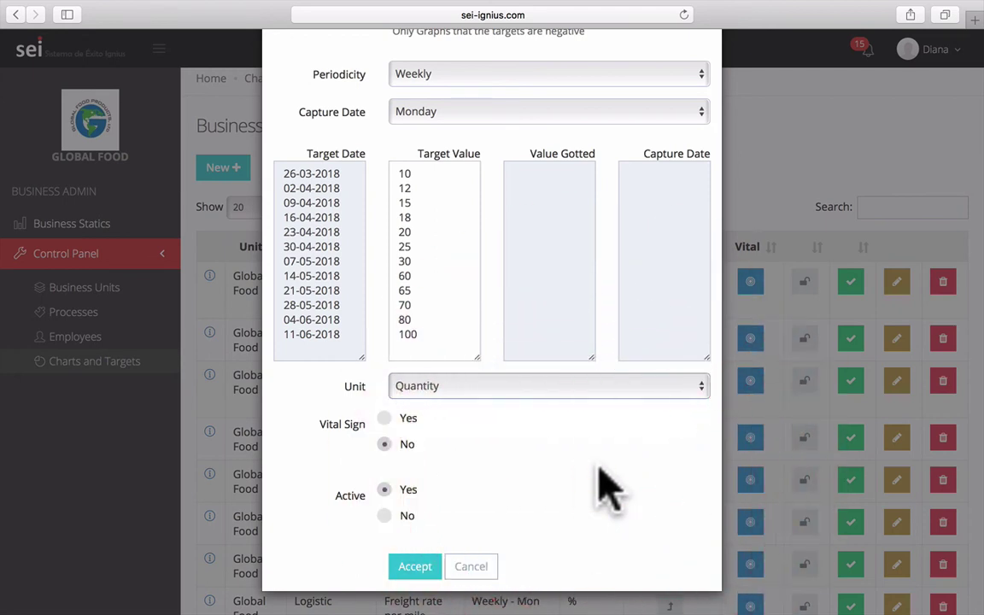
scroll(589, 484, up, 5)
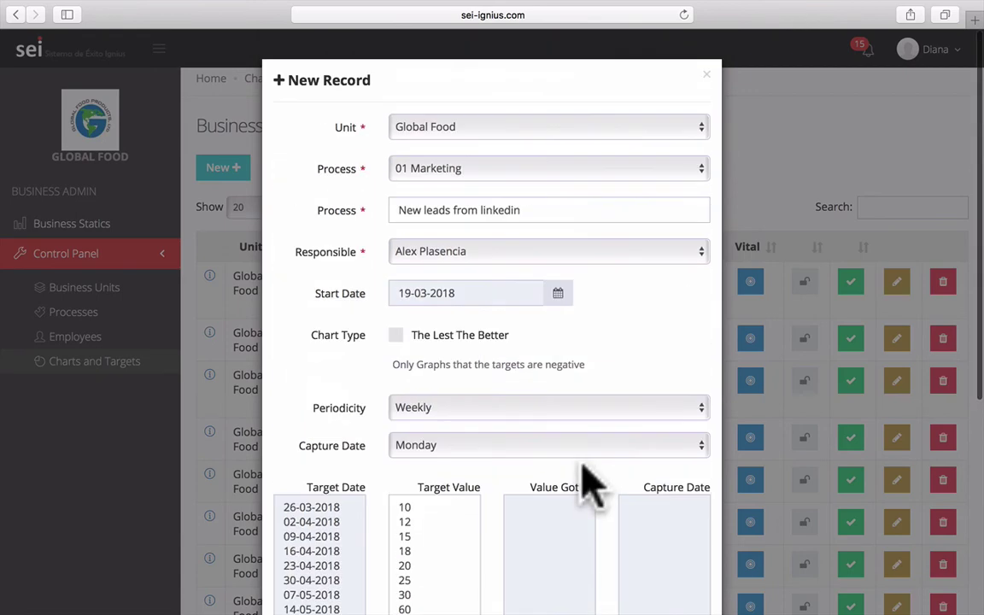
scroll(589, 483, down, 5)
click(410, 560)
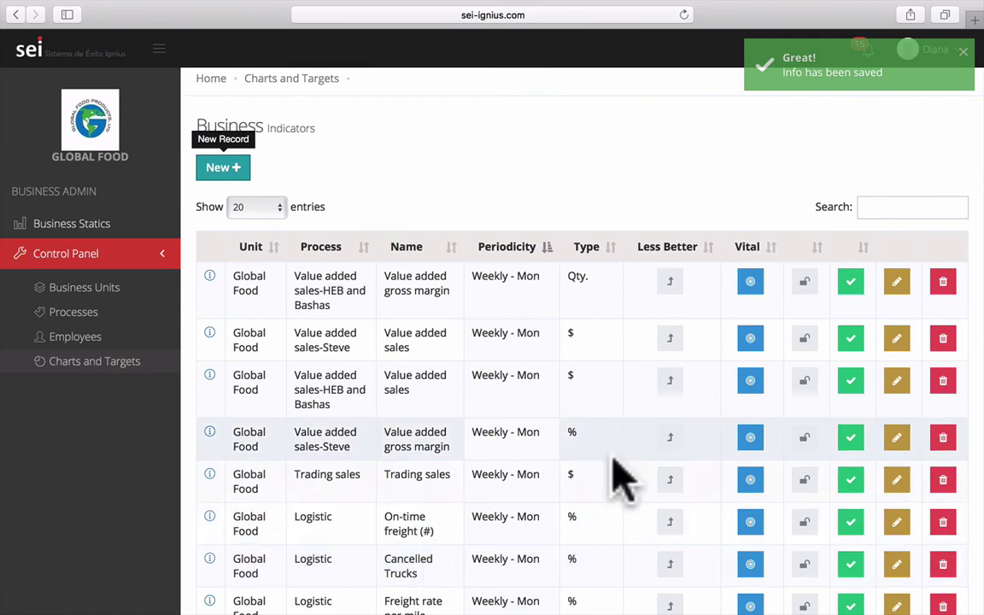
Find the New leads from linkedin indicator under 01 Marketing and delete its record.
scroll(619, 479, down, 2)
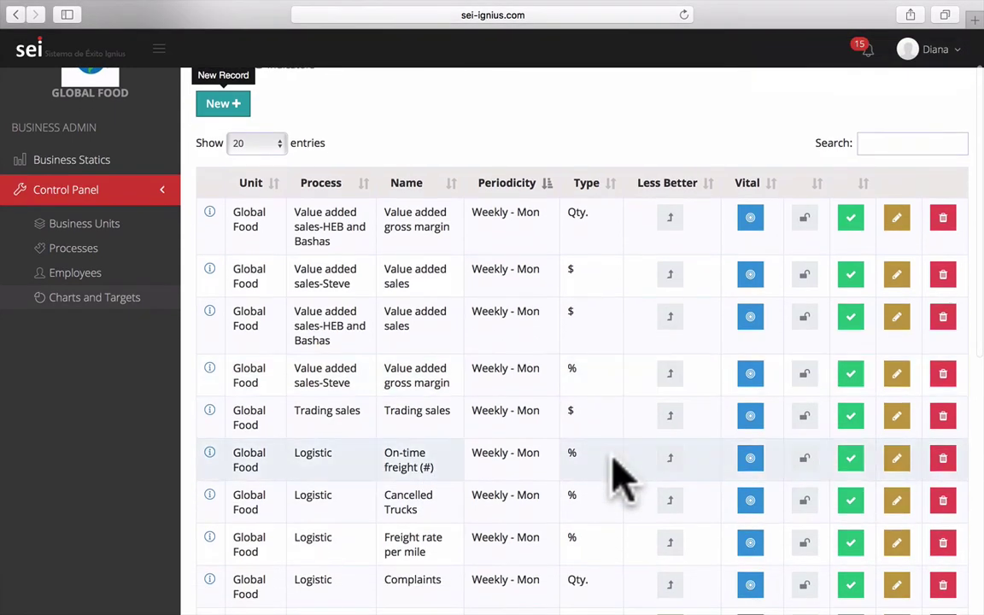
scroll(620, 479, down, 2)
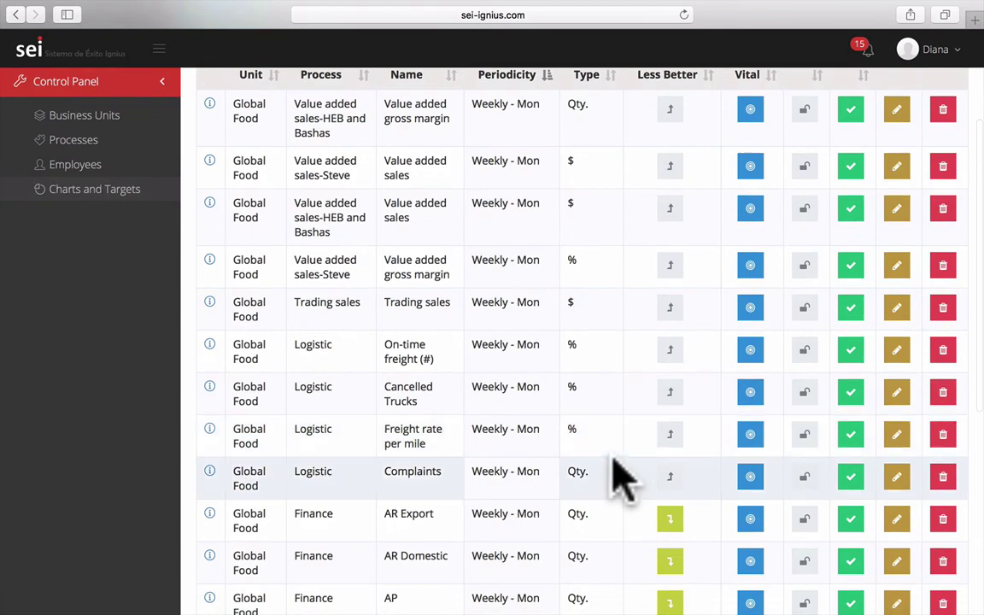
scroll(619, 479, down, 8)
scroll(613, 460, down, 1)
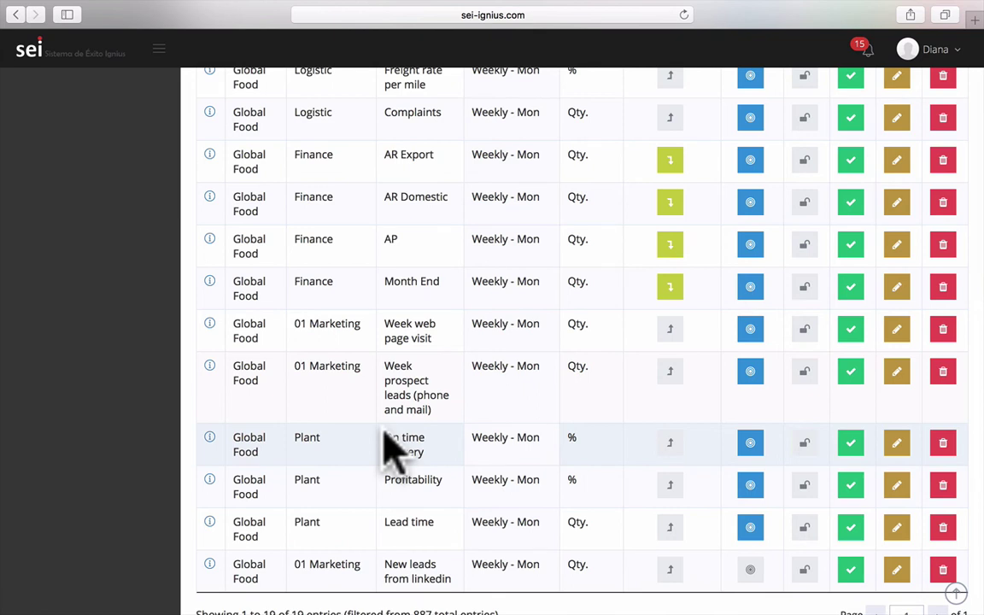
scroll(386, 443, down, 1)
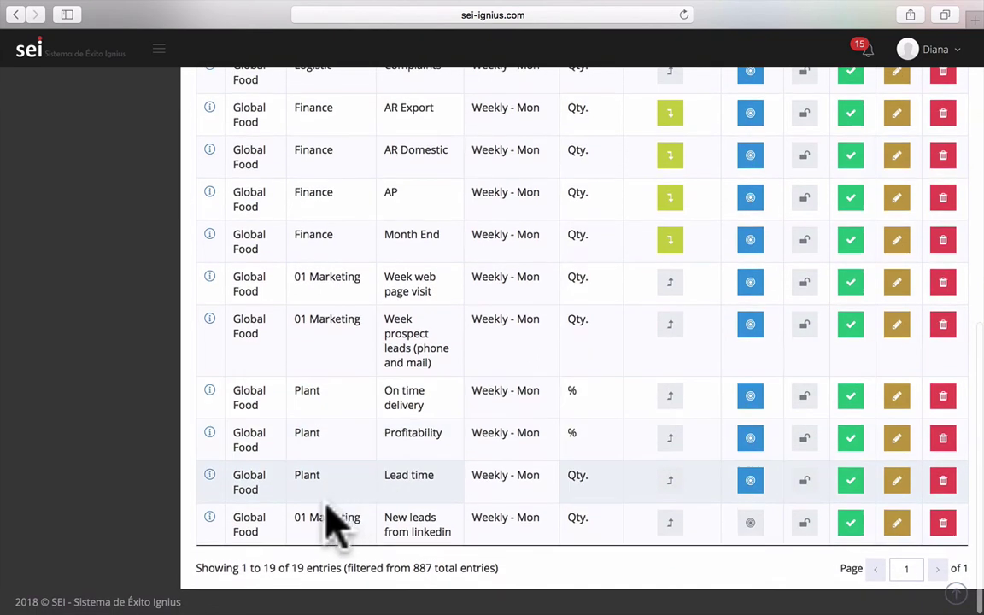
click(327, 523)
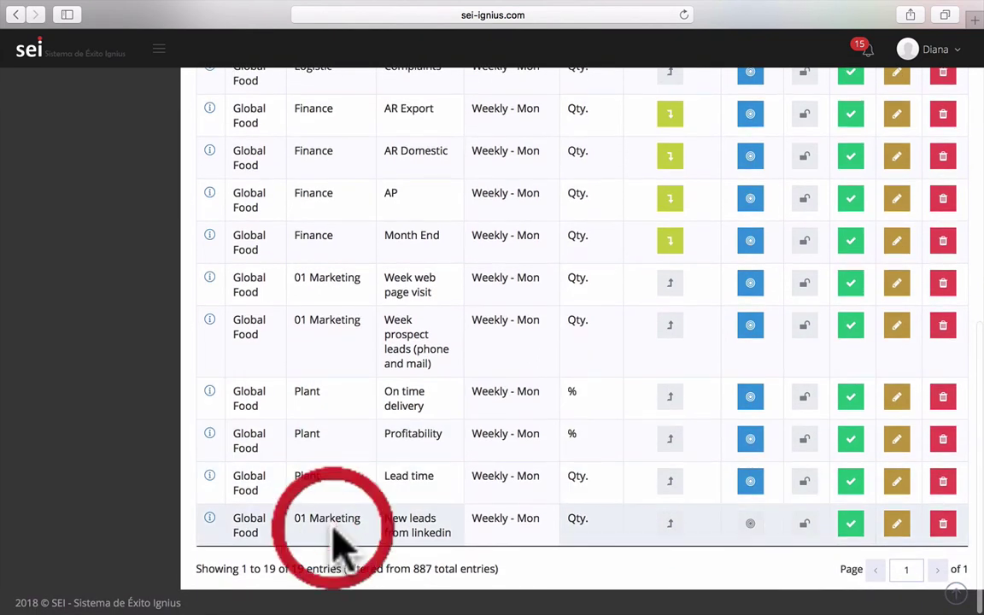
click(944, 524)
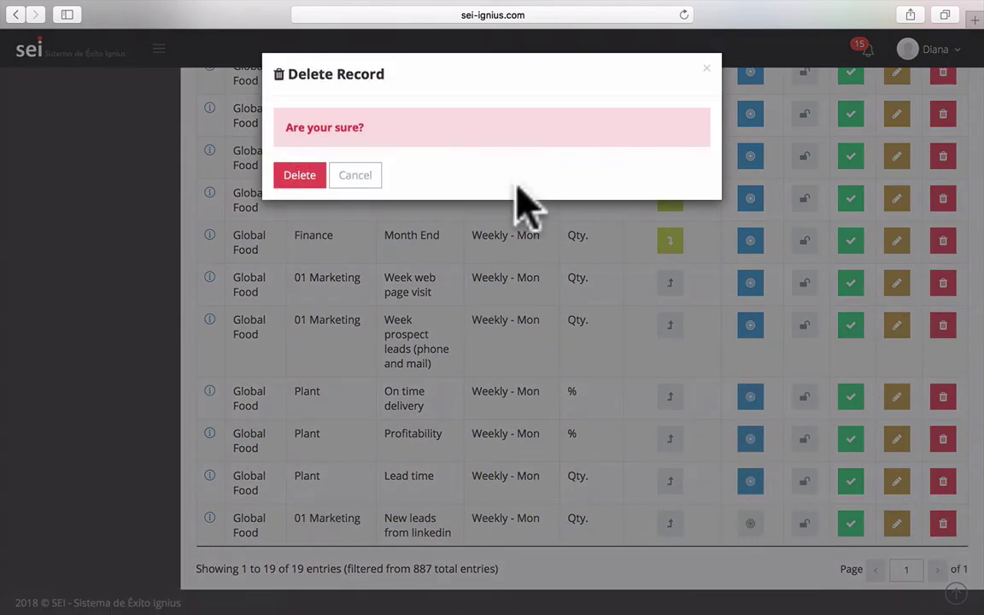
click(297, 179)
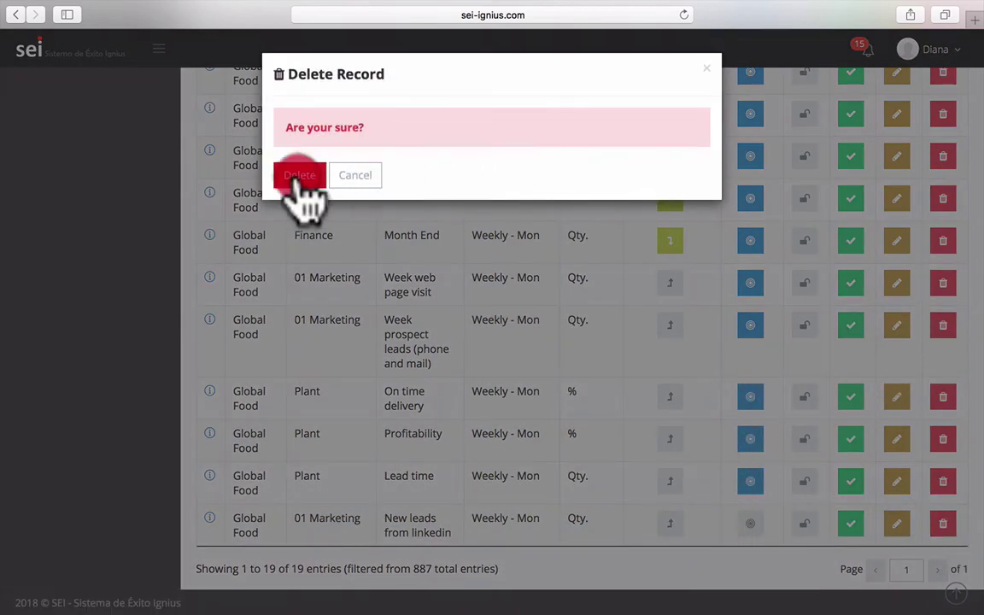
Review the business indicators list, checking the names under the sales, Logistic, Finance, 01 Marketing and Plant processes.
scroll(145, 277, up, 6)
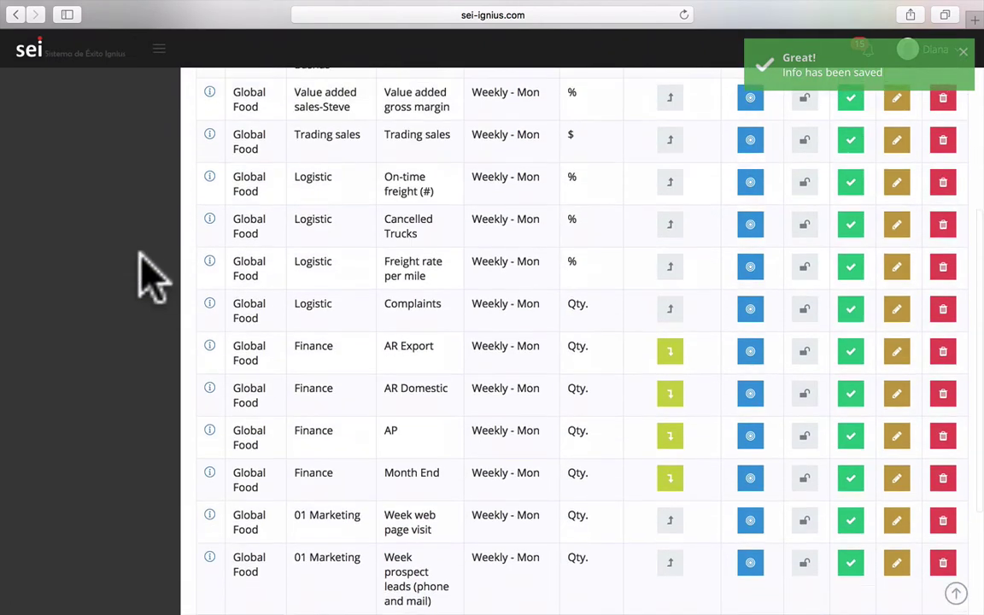
scroll(149, 282, up, 2)
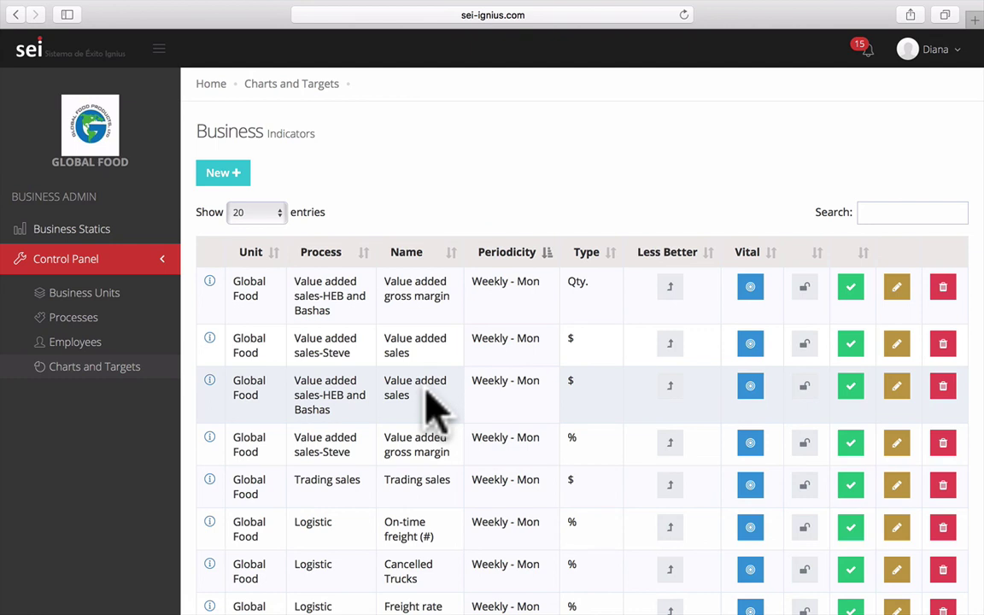
scroll(429, 414, down, 3)
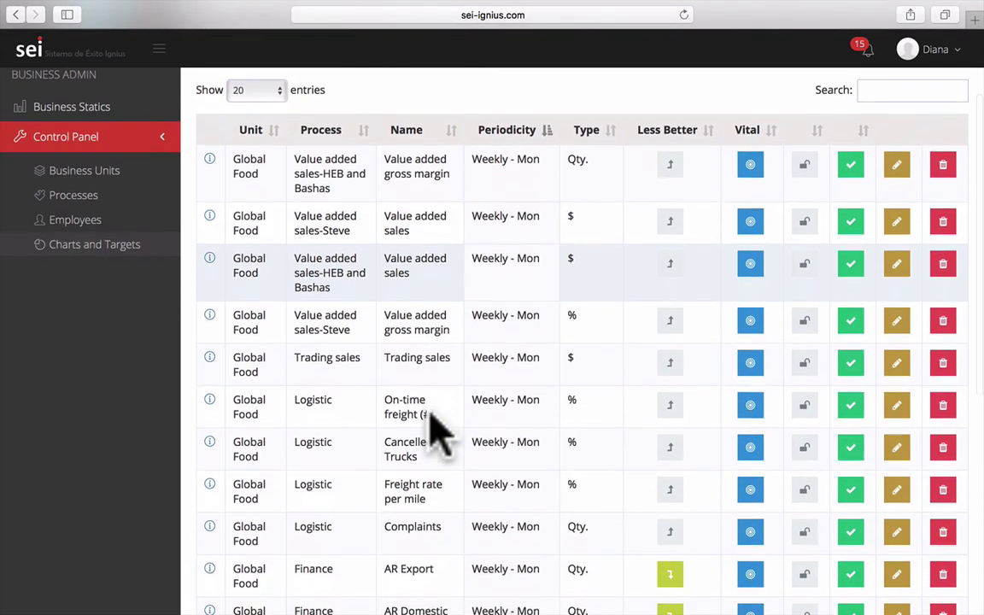
scroll(430, 415, down, 1)
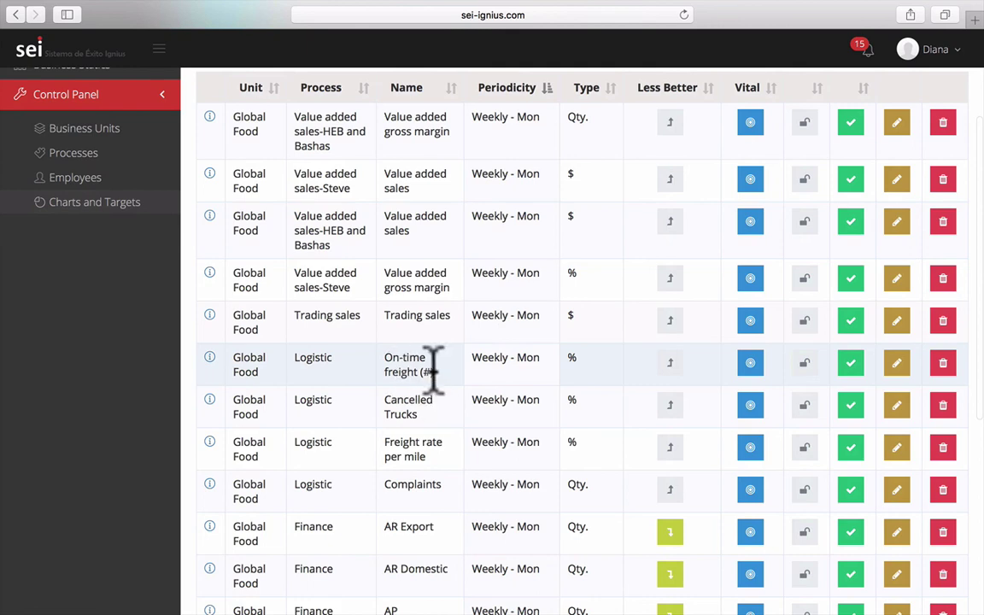
scroll(431, 367, down, 2)
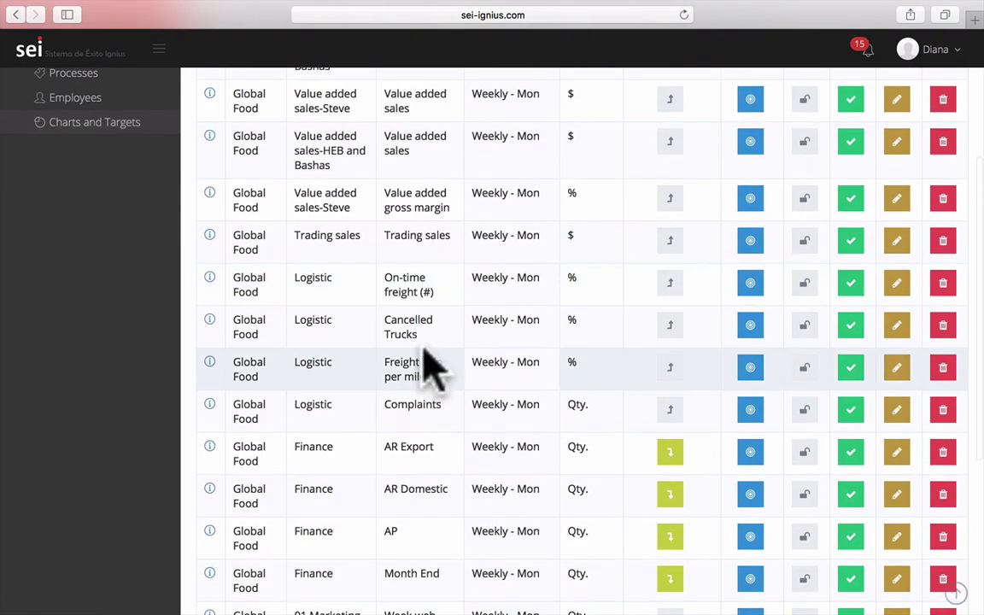
scroll(427, 369, down, 2)
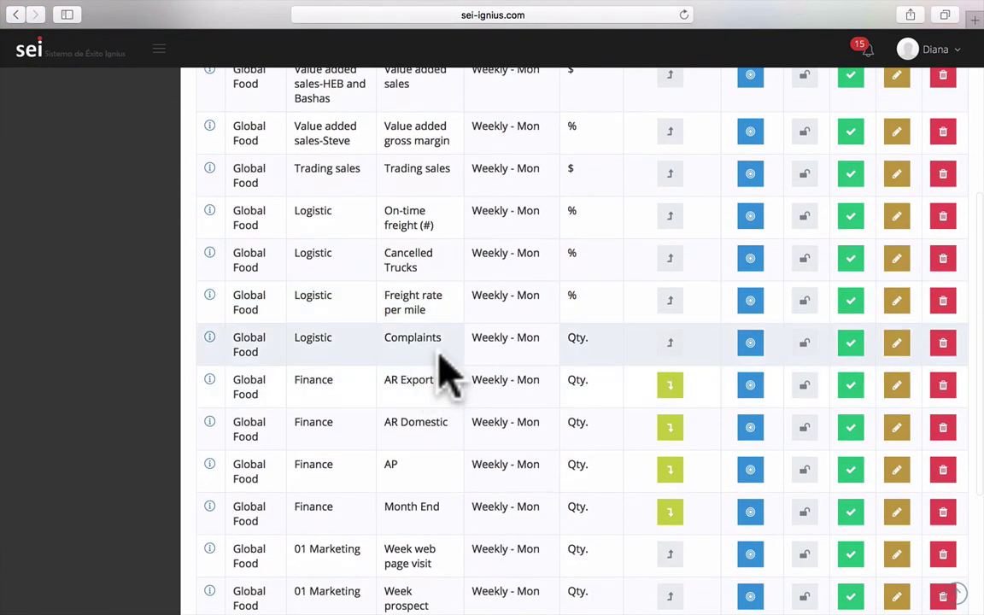
click(439, 359)
scroll(444, 373, down, 2)
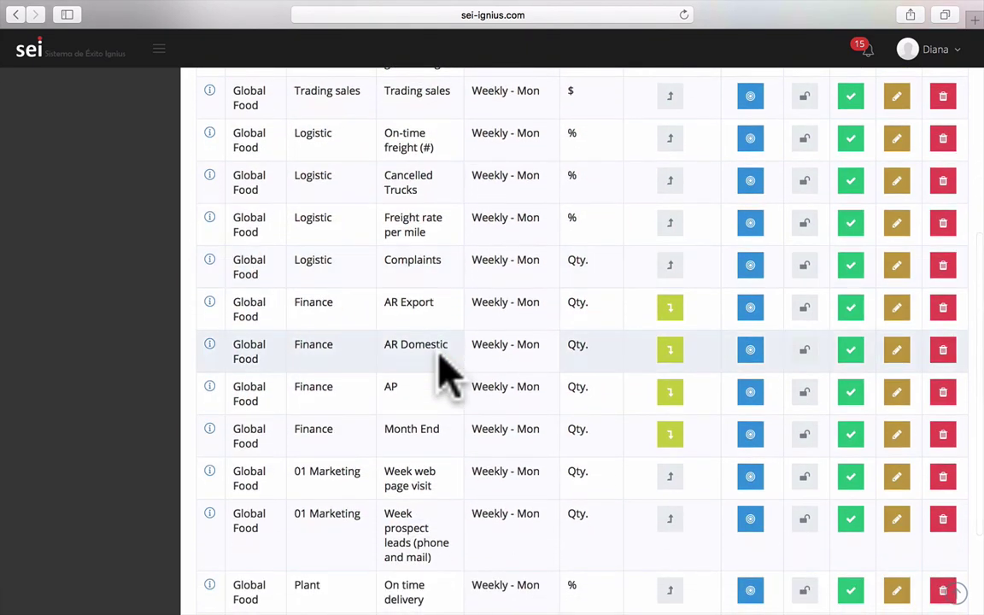
scroll(441, 361, down, 2)
click(430, 363)
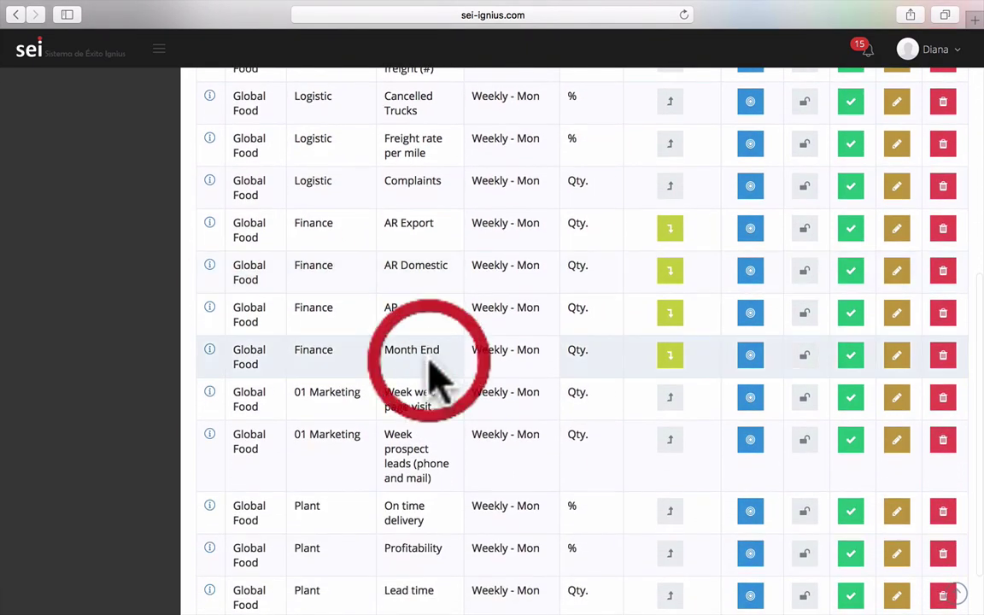
scroll(430, 362, down, 2)
scroll(438, 377, up, 5)
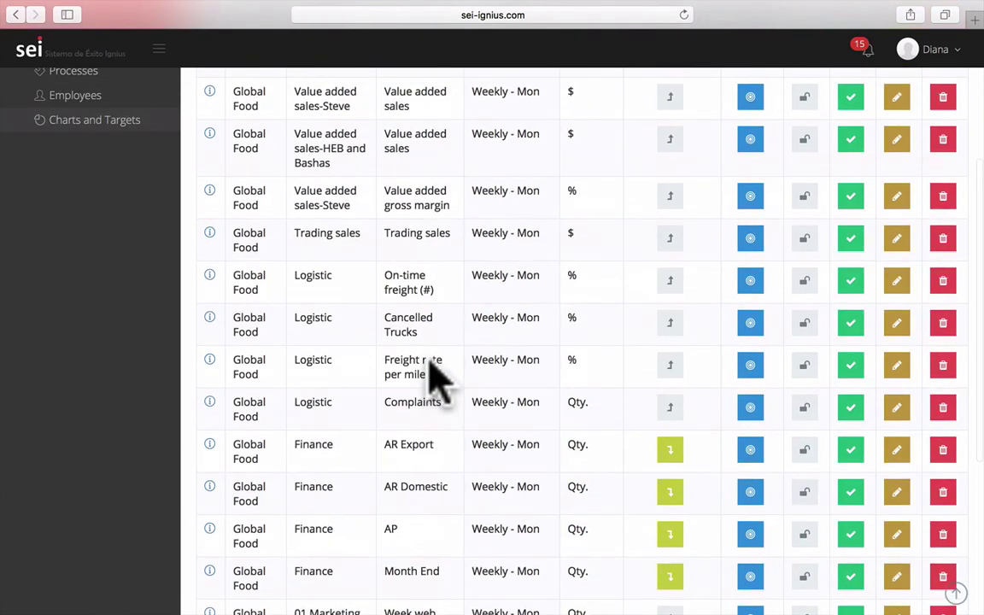
scroll(431, 362, down, 5)
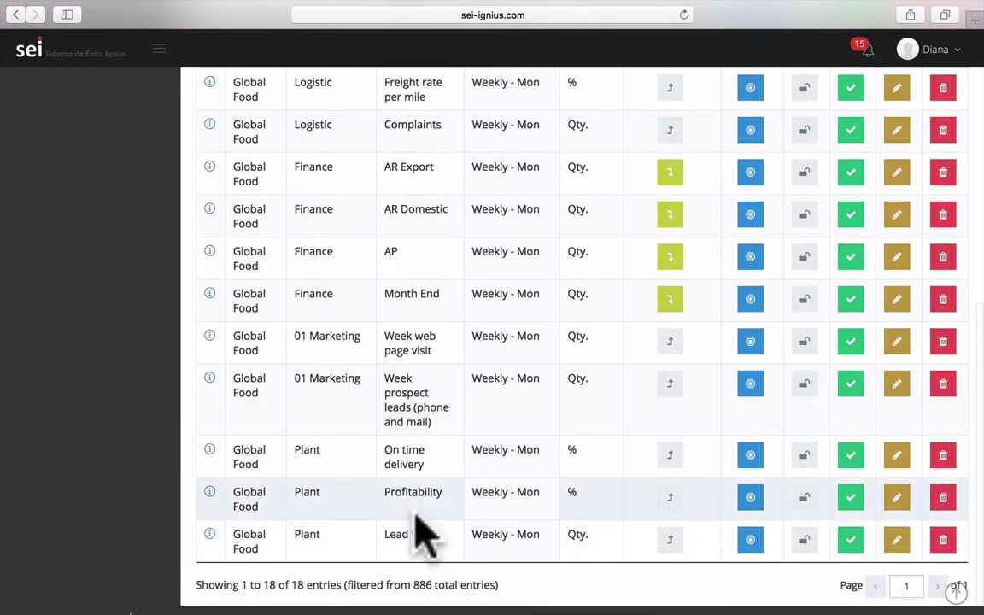
click(414, 513)
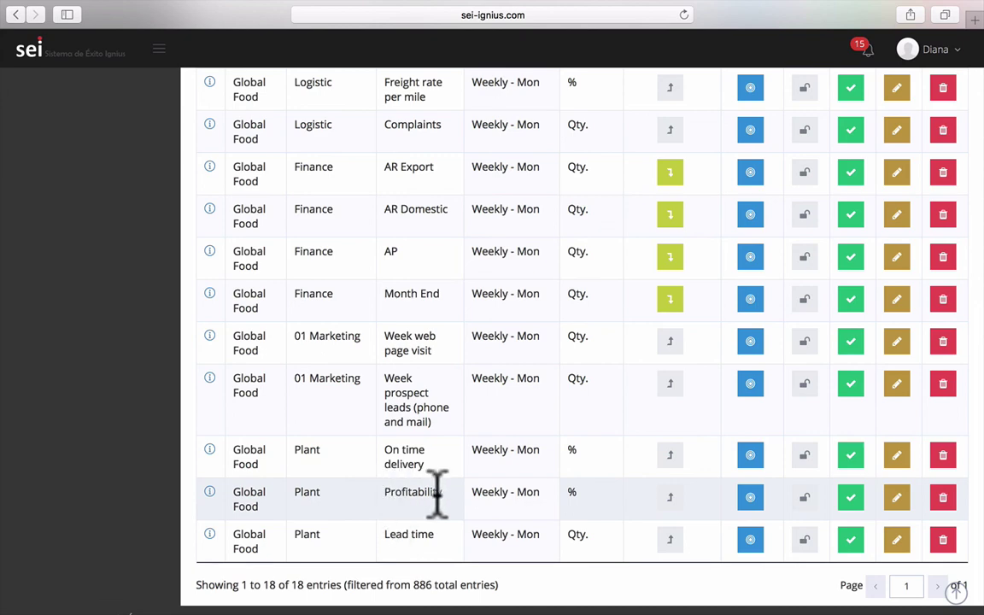
Log out of the current user account.
scroll(438, 492, up, 6)
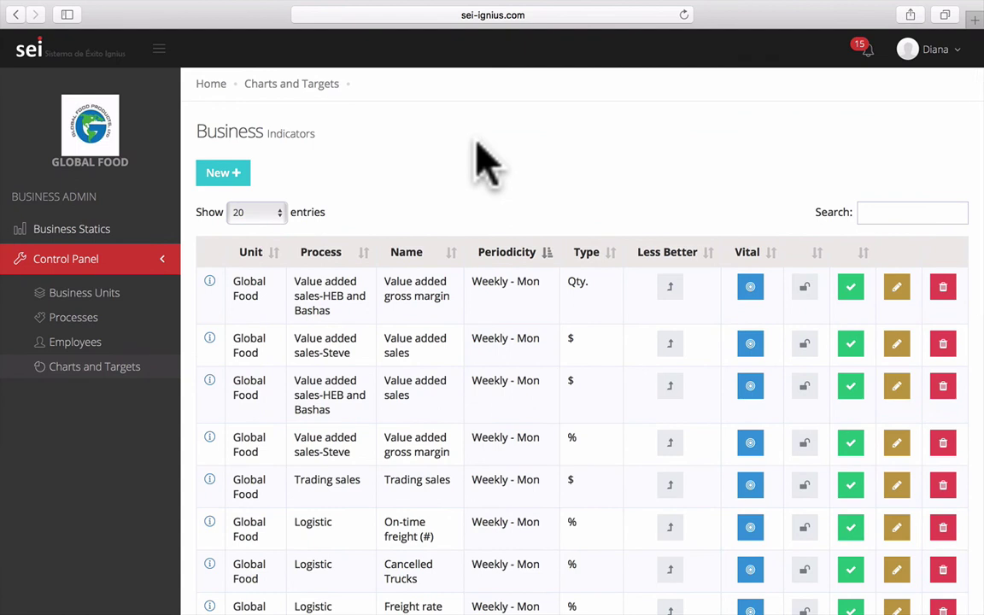
click(931, 49)
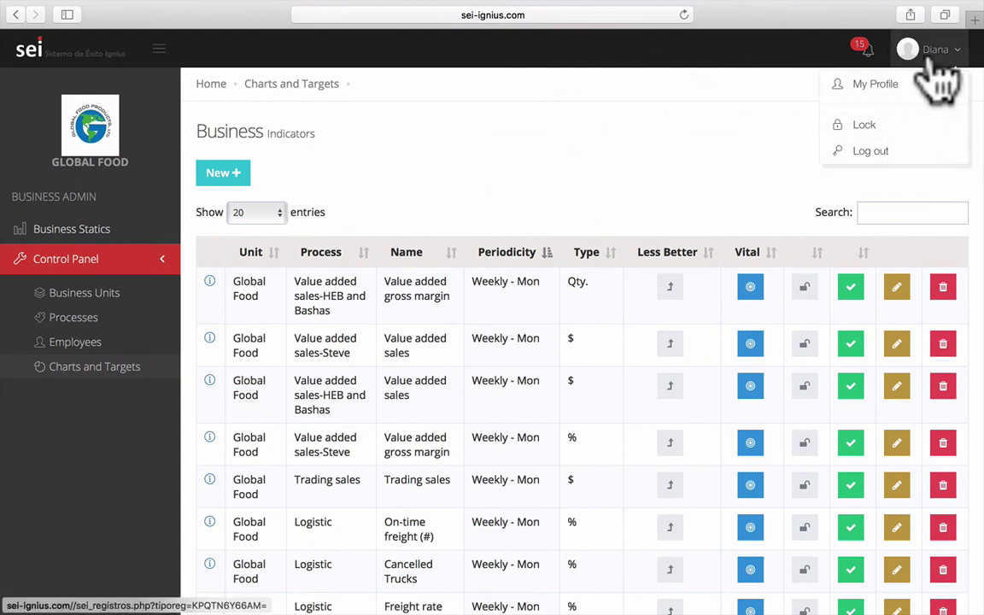
click(871, 151)
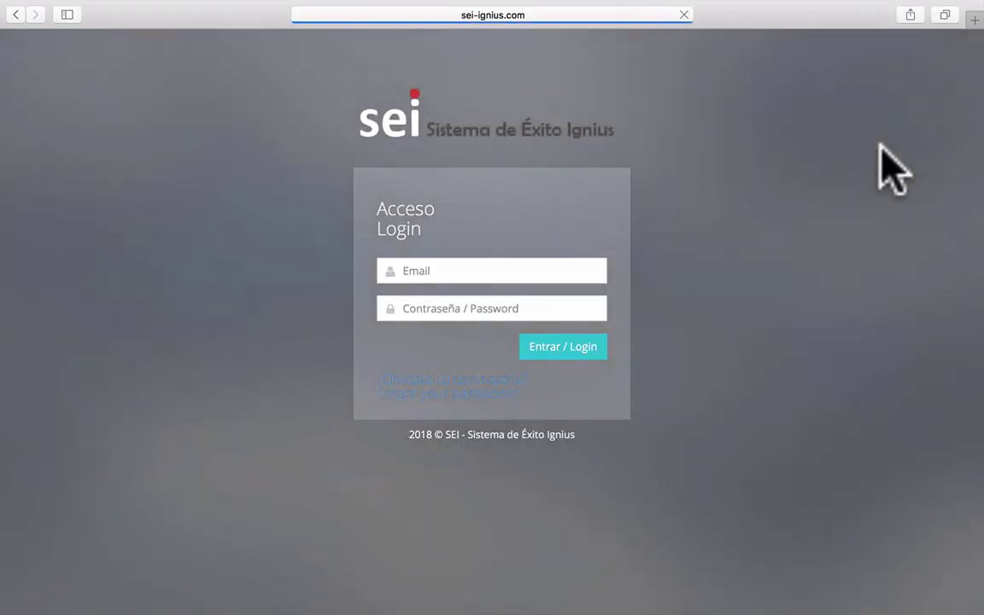